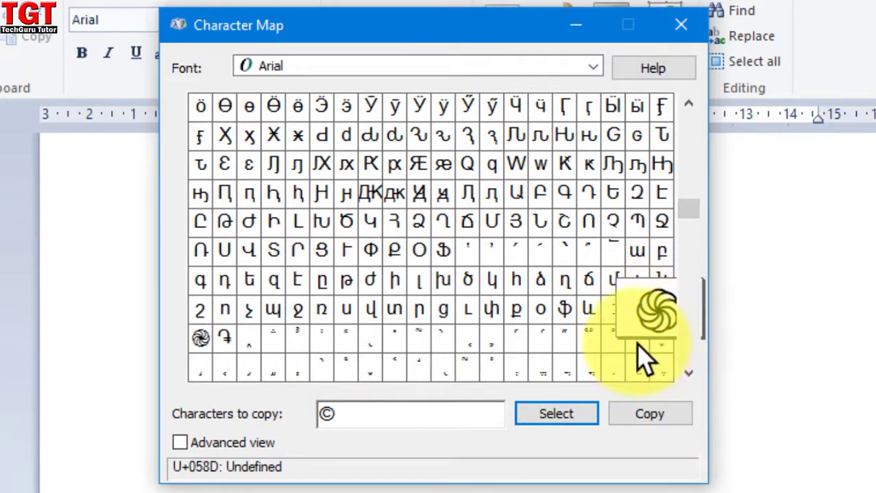
# - Replace the © in the characters to copy with the pinwheel symbol U+058D and copy it to the clipboard
pyautogui.click(561, 412)
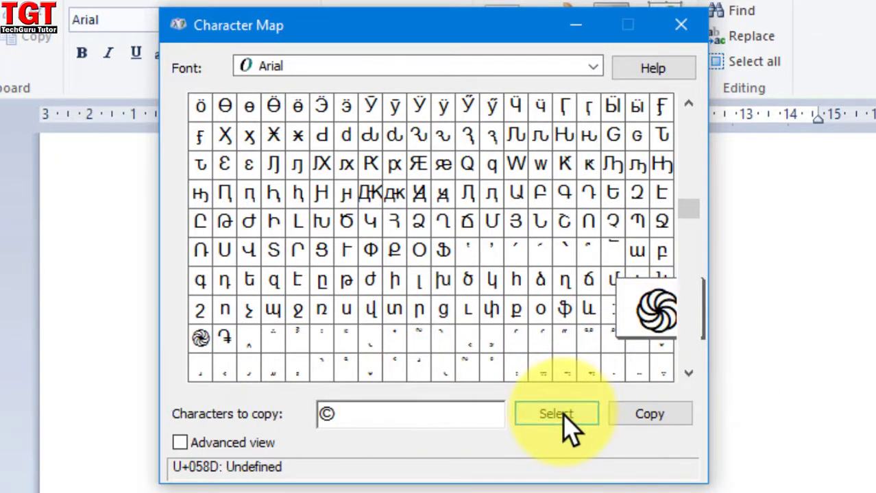
pyautogui.click(410, 421)
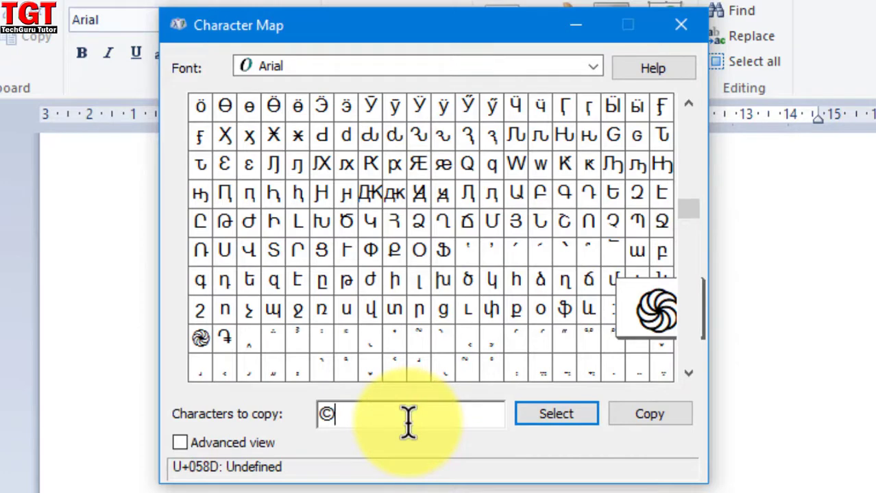
pyautogui.press('Left')
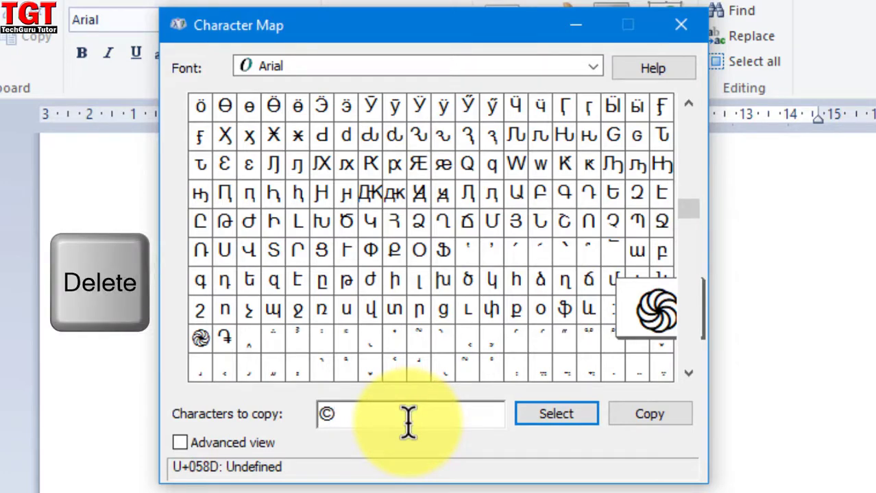
pyautogui.press('Delete')
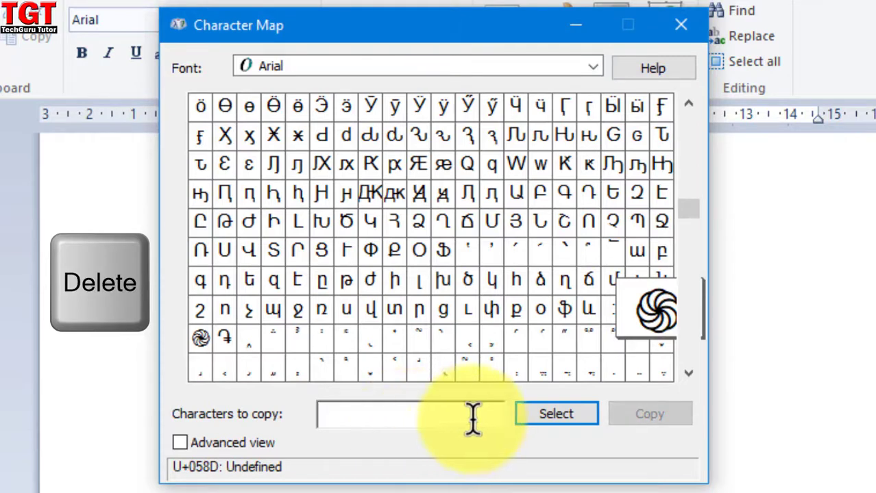
pyautogui.click(547, 413)
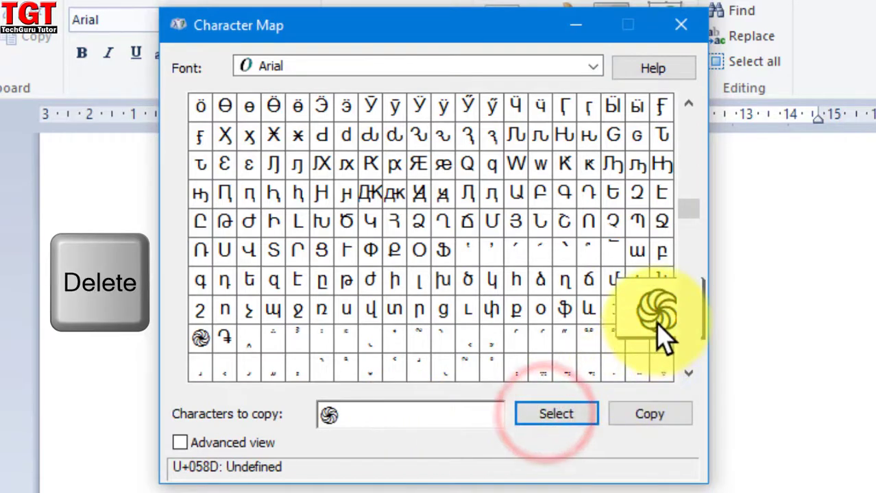
pyautogui.click(653, 414)
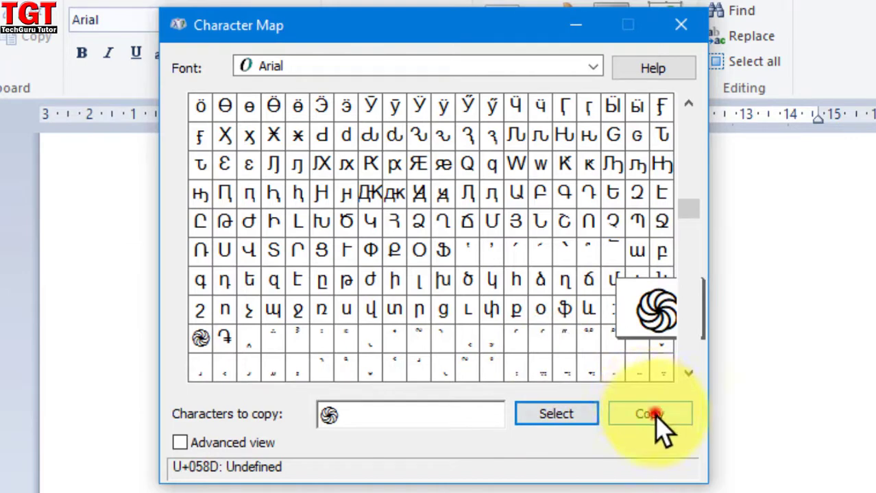
# - Switch to the WordPad document and paste the copied symbol after the ©
pyautogui.click(126, 244)
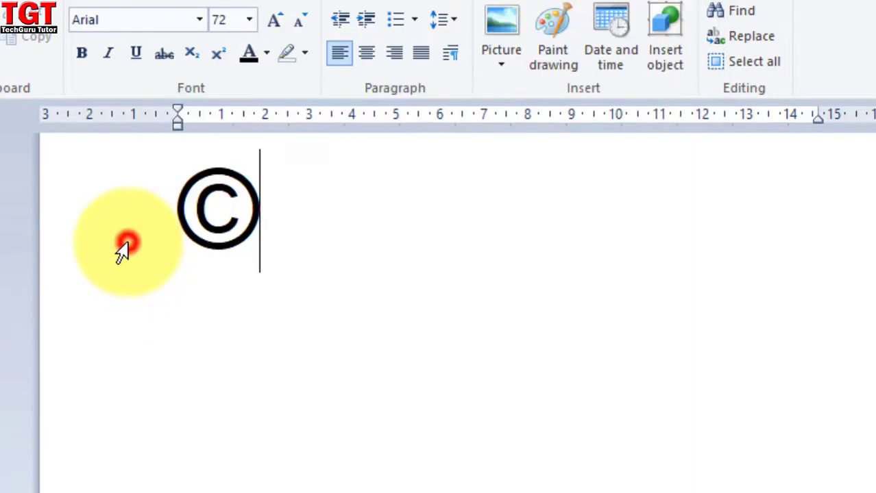
pyautogui.rightClick(377, 237)
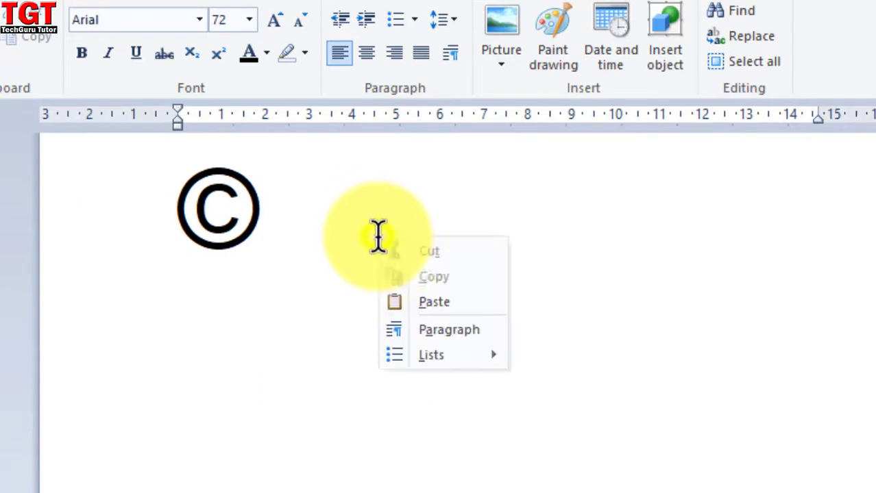
pyautogui.click(434, 303)
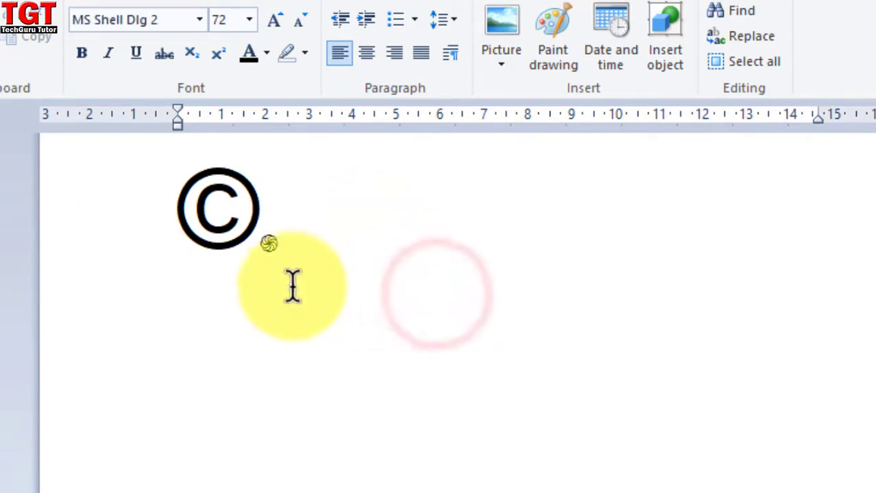
# - Set the font size of the pasted pinwheel symbol to 100
pyautogui.moveTo(268, 242); pyautogui.dragTo(320, 230)
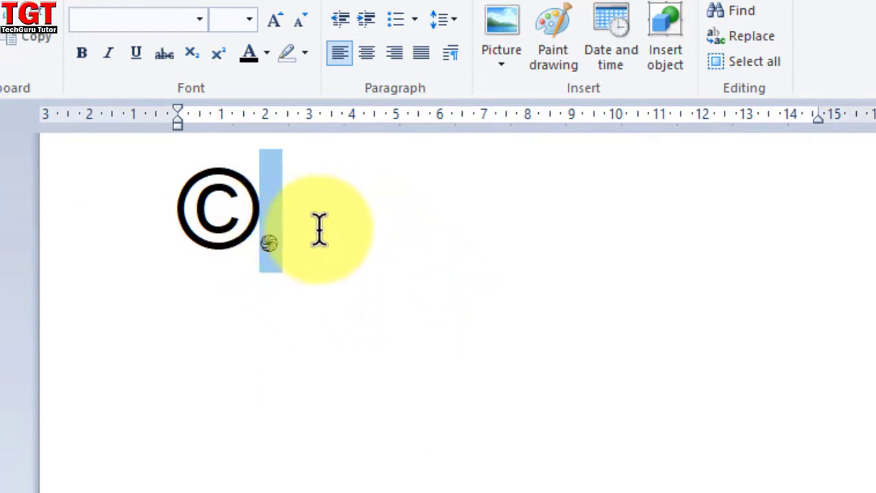
pyautogui.click(300, 240)
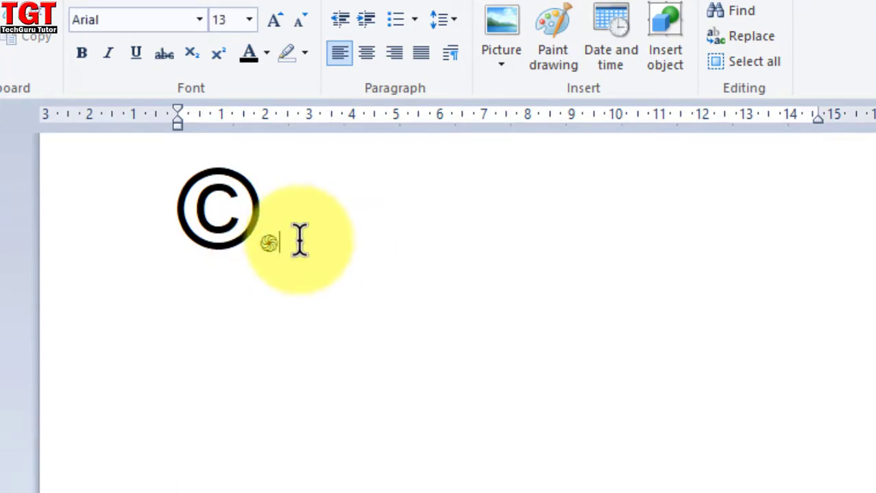
pyautogui.hotkey('shift', 'Left')
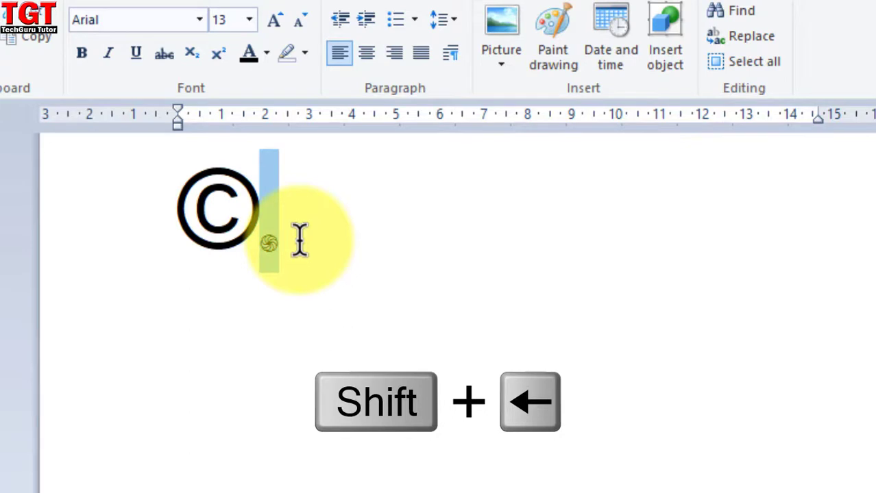
pyautogui.click(225, 24)
pyautogui.write('10')
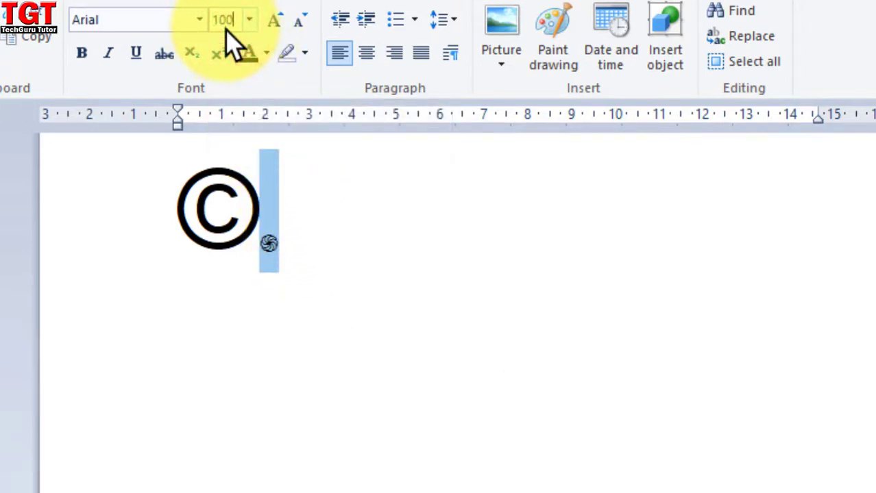
pyautogui.write('0')
pyautogui.press('Return')
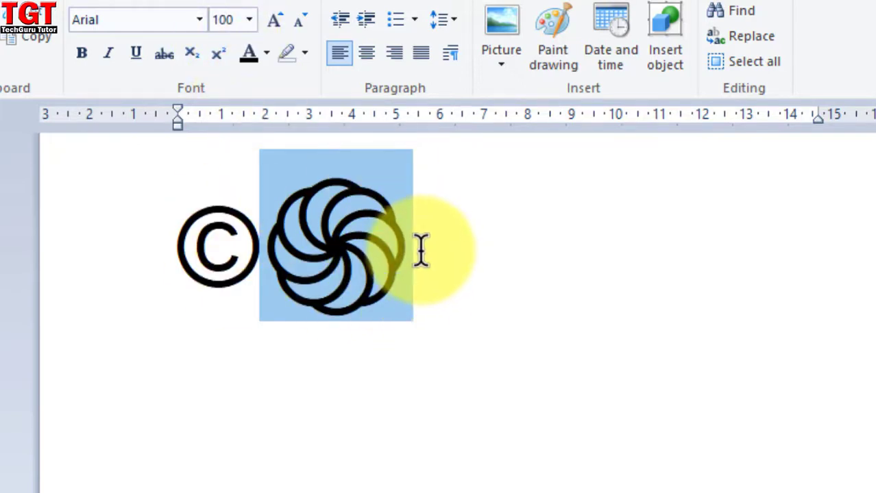
# - Colour the pinwheel symbol's text red and deselect it
pyautogui.click(269, 54)
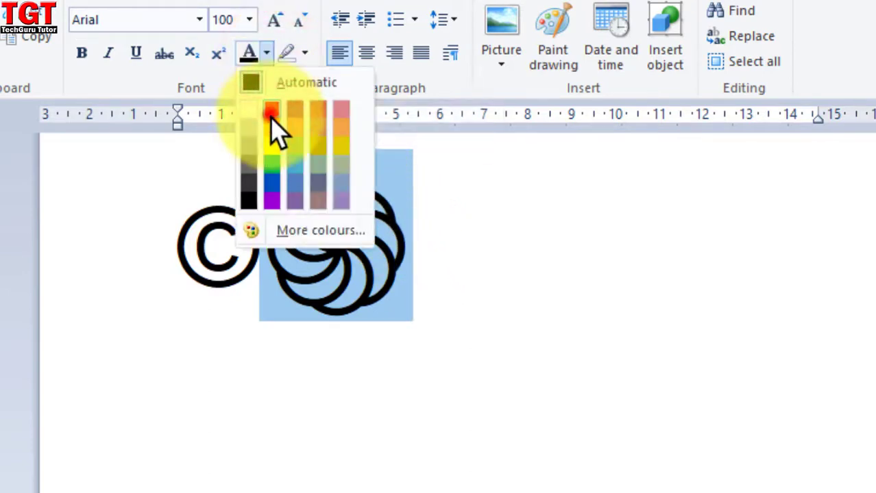
pyautogui.click(270, 115)
pyautogui.click(468, 218)
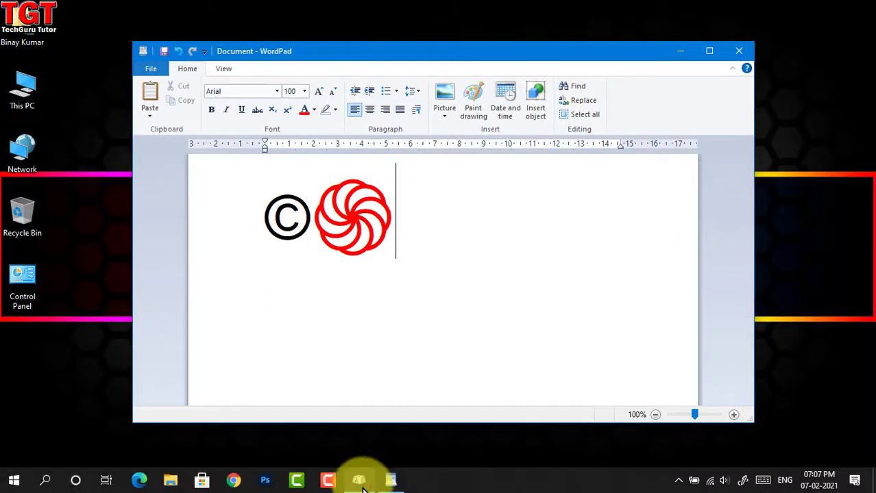
# - Copy the pinwheel symbol again from Character Map and paste it into a new Notepad document
pyautogui.click(361, 482)
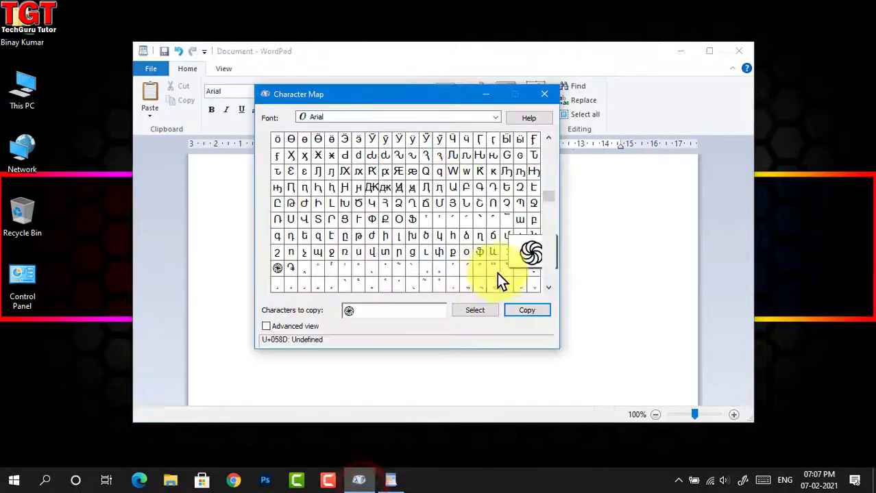
pyautogui.click(523, 314)
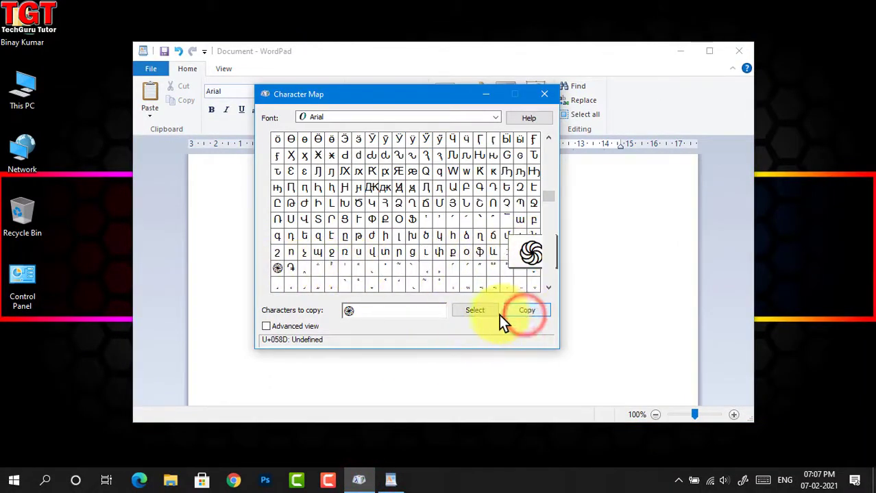
pyautogui.click(14, 479)
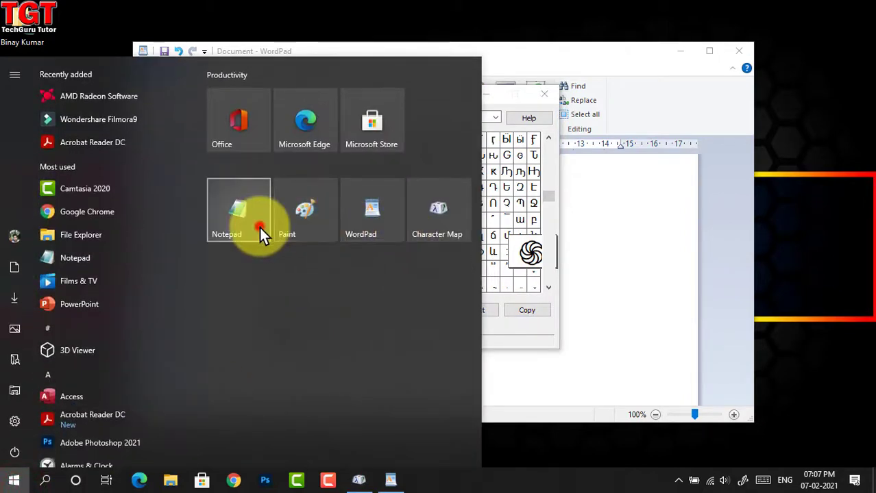
pyautogui.click(260, 227)
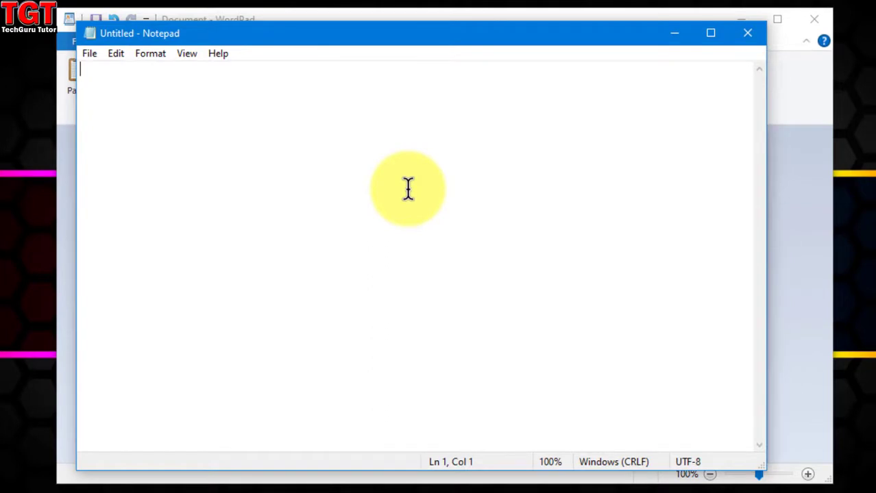
pyautogui.hotkey('ctrl', 'v')
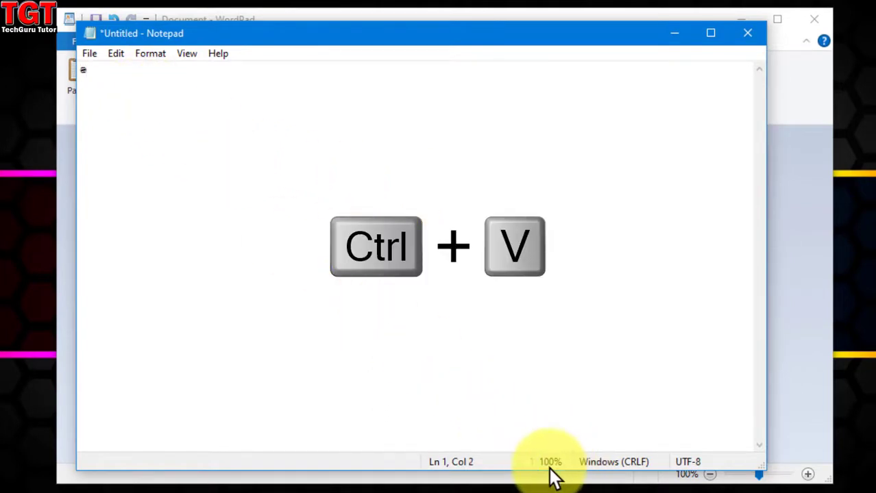
# - Set the Notepad font size to 72 for the pasted symbol
pyautogui.keyDown('ctrl'); pyautogui.scroll(20, 289, 174); pyautogui.keyUp('ctrl')
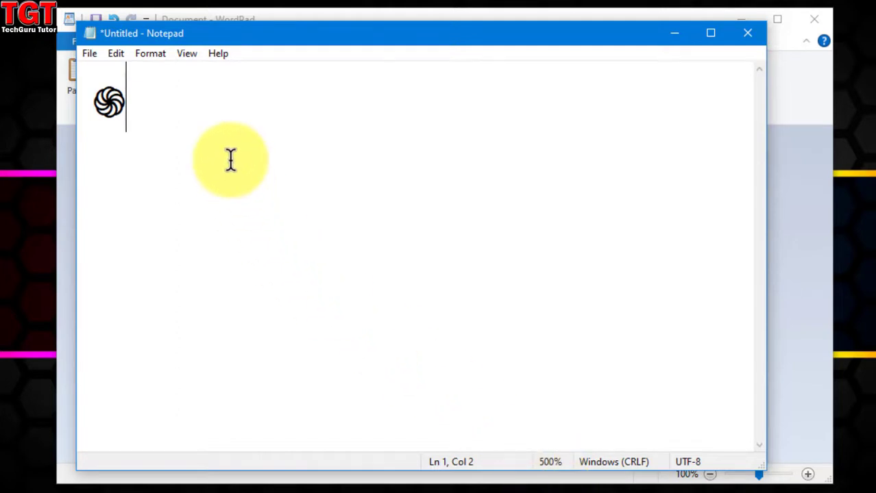
pyautogui.click(155, 55)
pyautogui.click(166, 97)
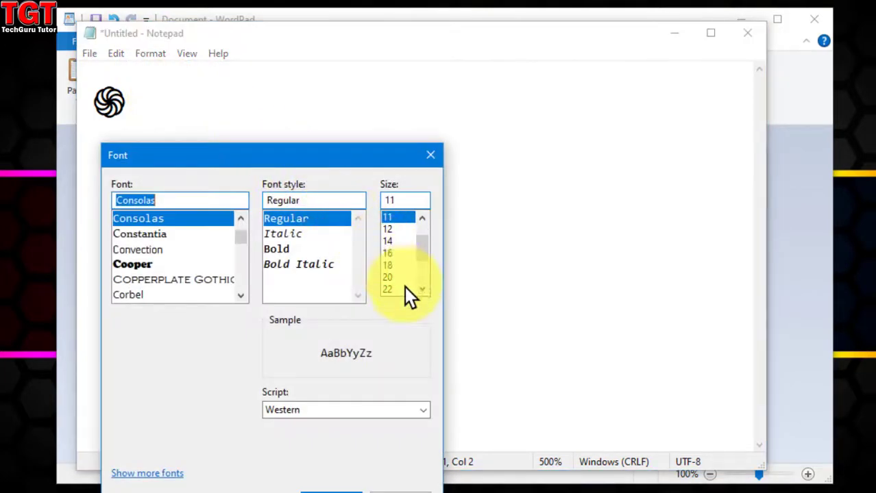
pyautogui.moveTo(420, 248); pyautogui.dragTo(419, 307)
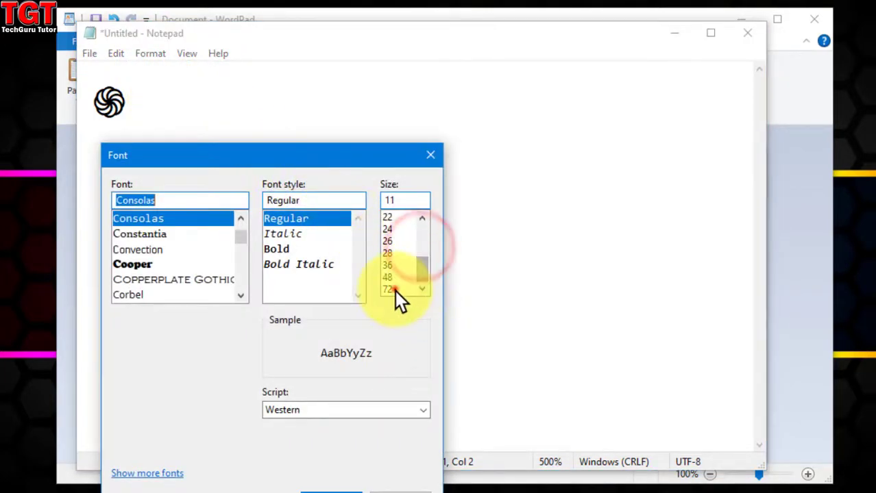
pyautogui.click(395, 289)
pyautogui.click(343, 491)
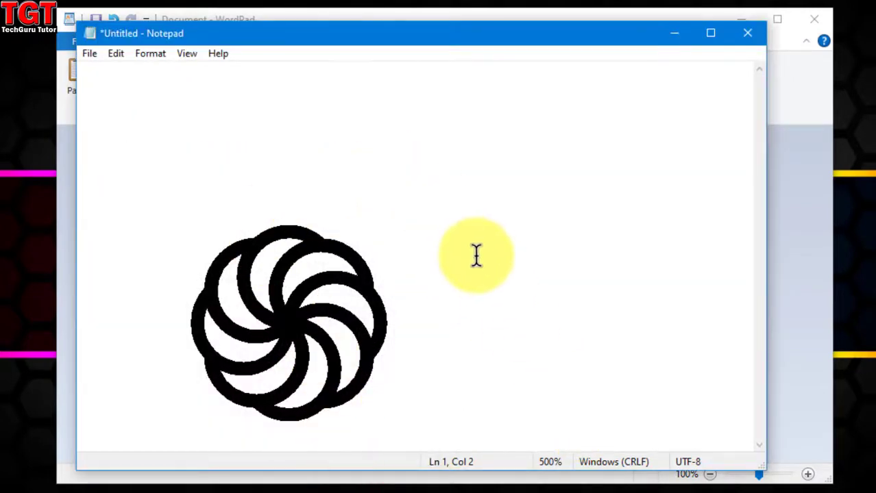
pyautogui.scroll(-17, 469, 245)
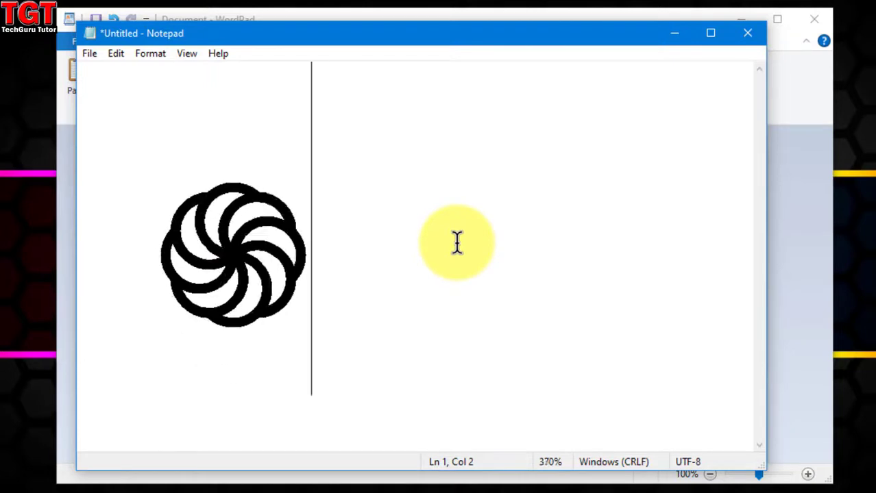
pyautogui.scroll(-8, 458, 243)
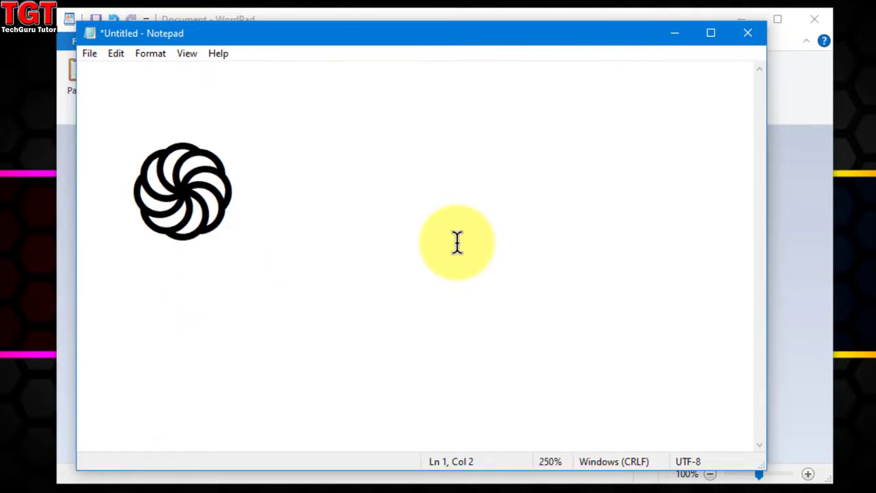
pyautogui.scroll(-2, 417, 238)
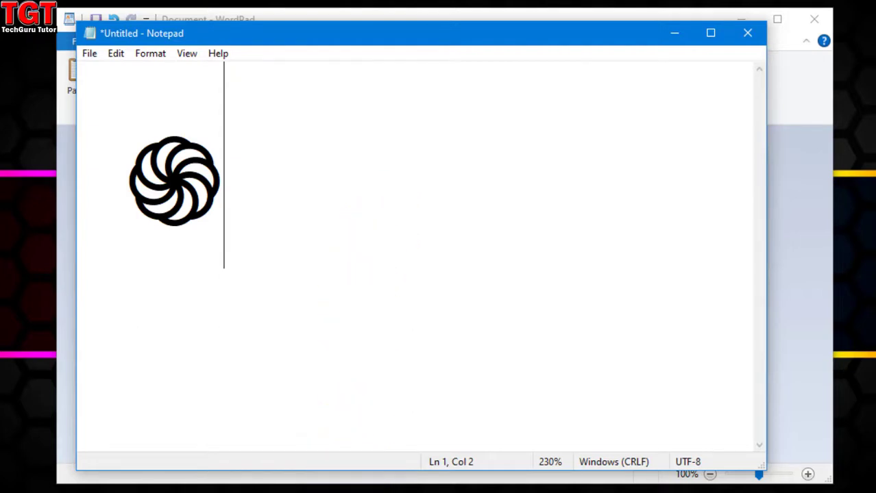
# - Switch to Character Map and change its font from Arial to Webdings
pyautogui.click(340, 487)
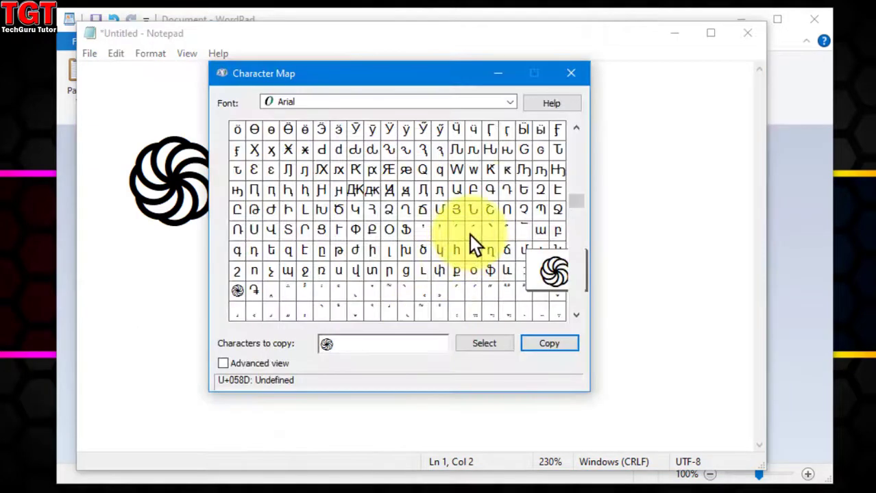
pyautogui.click(510, 103)
pyautogui.moveTo(515, 141); pyautogui.dragTo(511, 424)
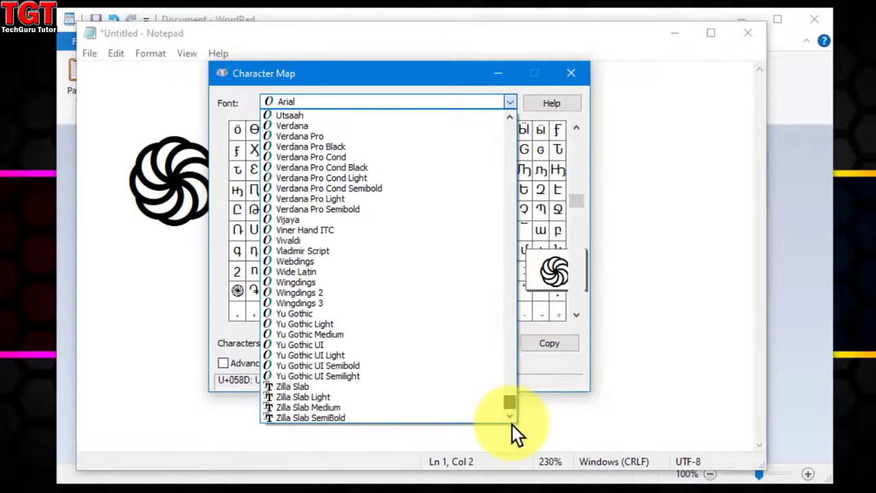
pyautogui.click(363, 261)
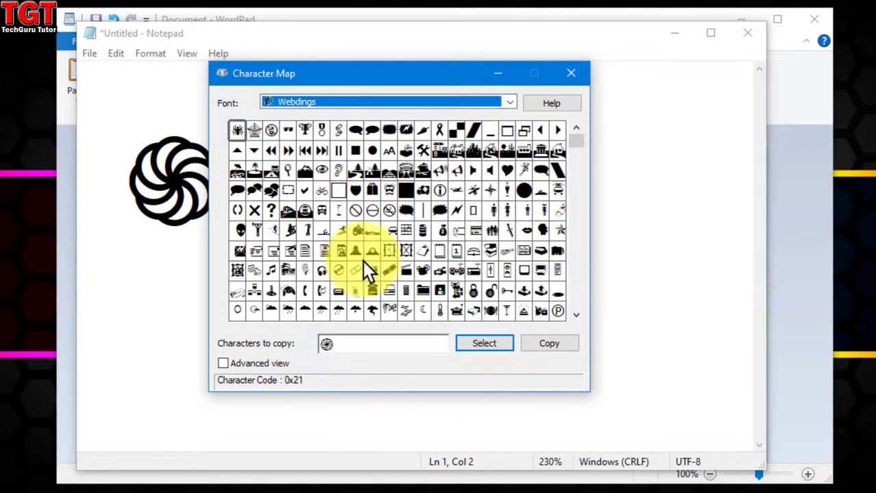
# - Add the Webdings trophy symbol to the characters to copy, copy the set, and return to the Notepad document
pyautogui.click(304, 133)
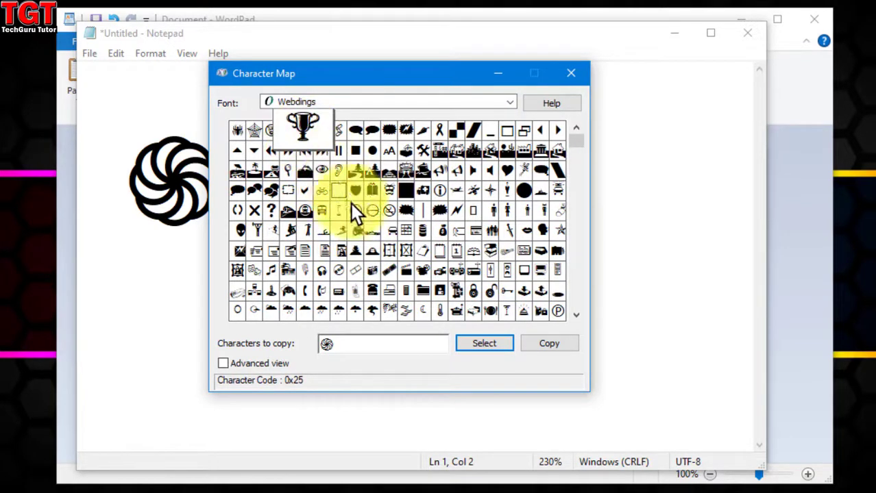
pyautogui.click(464, 344)
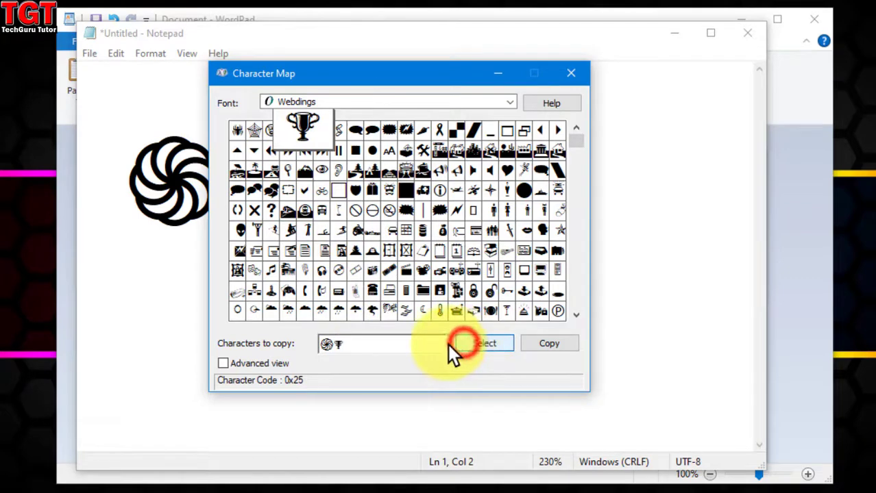
pyautogui.click(547, 345)
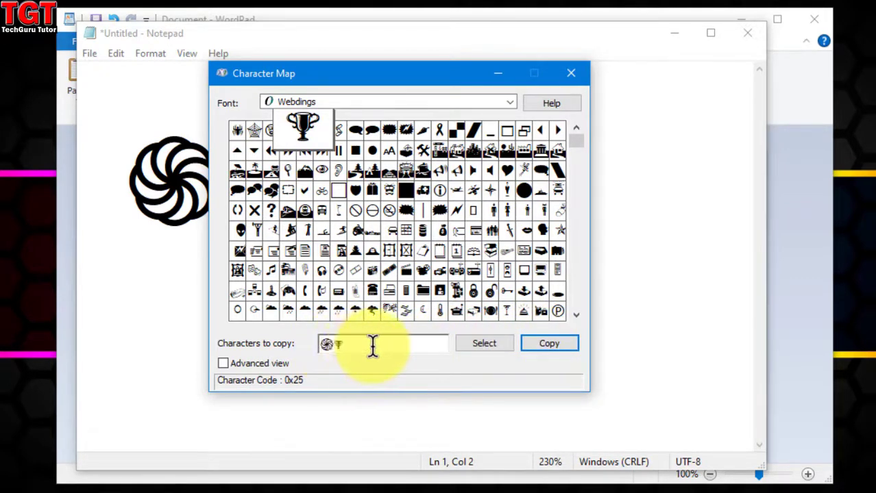
pyautogui.click(683, 131)
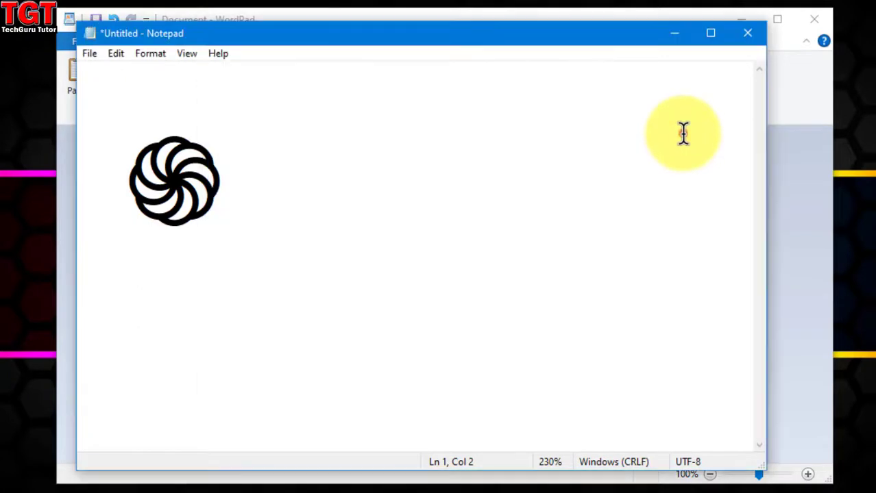
# - Paste the copied pinwheel and trophy characters into the Notepad document and set its font to Webdings
pyautogui.rightClick(368, 172)
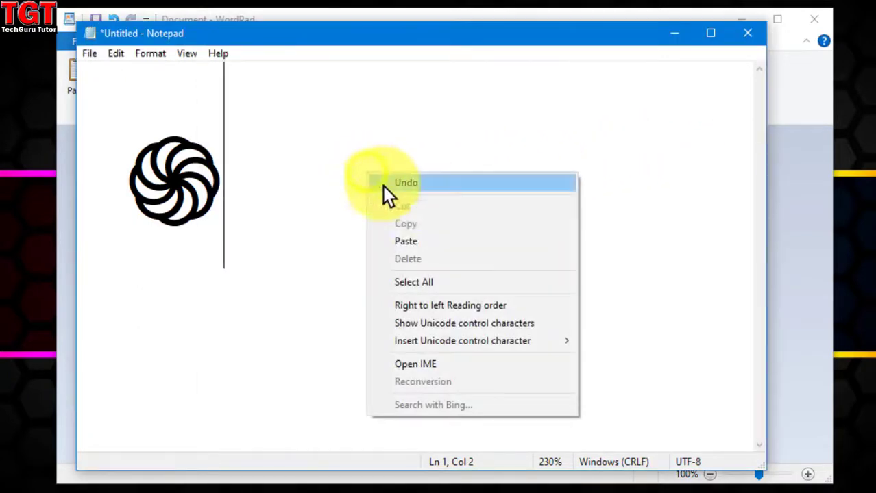
pyautogui.click(434, 240)
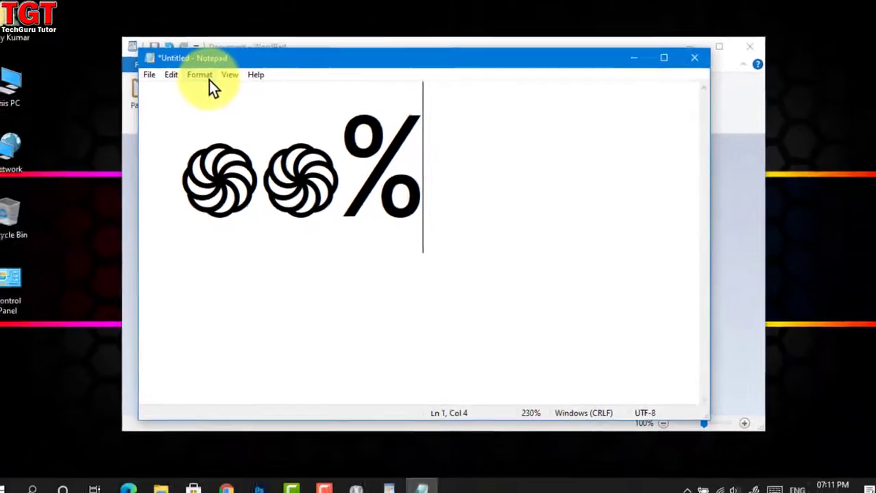
pyautogui.click(152, 54)
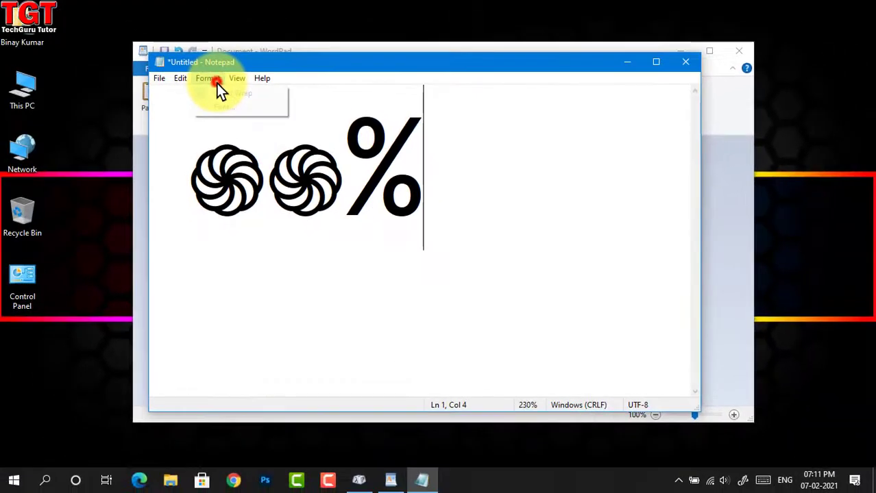
pyautogui.click(225, 112)
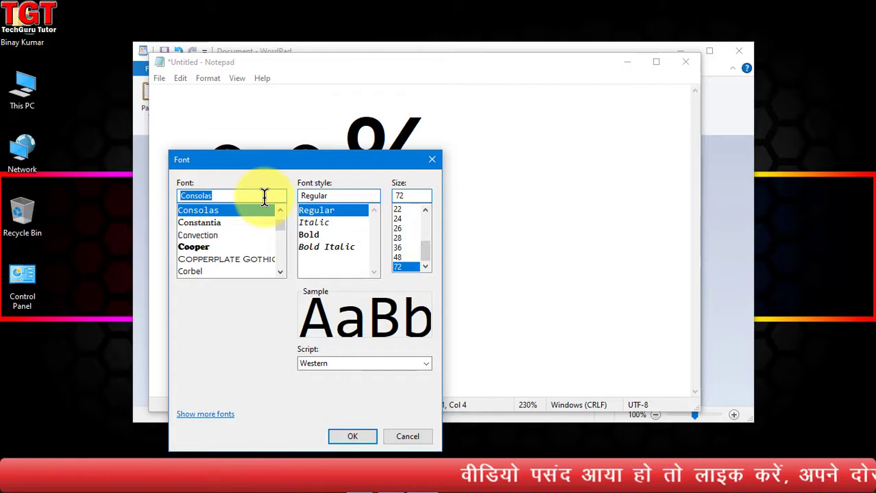
pyautogui.write('w')
pyautogui.click(219, 210)
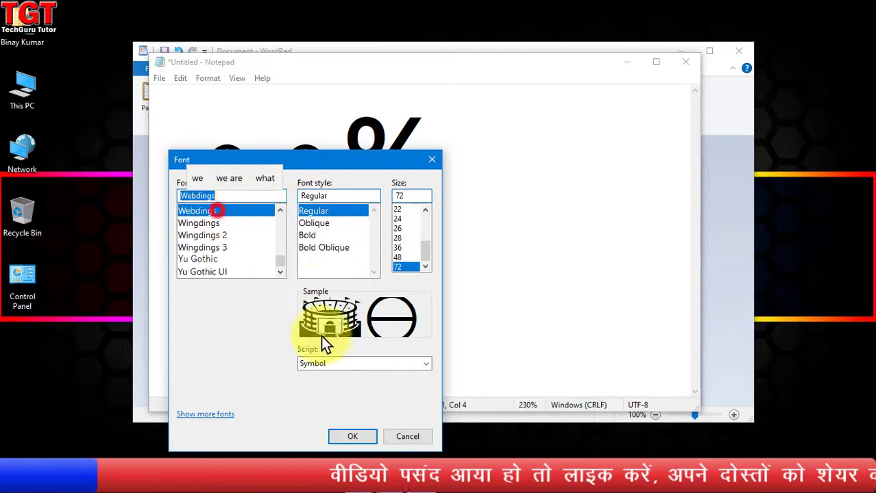
pyautogui.click(357, 438)
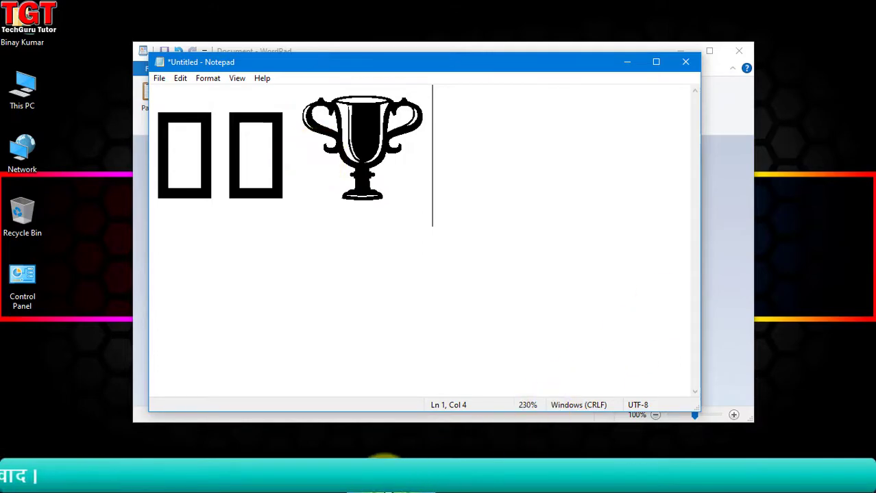
# - Switch to the WordPad document and paste the copied pinwheel and trophy symbols after the red pinwheel
pyautogui.click(390, 479)
pyautogui.rightClick(428, 244)
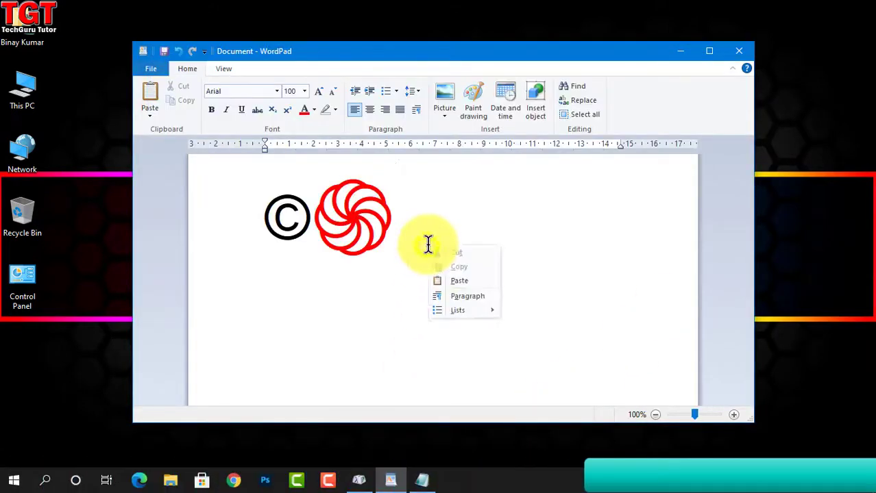
pyautogui.click(459, 281)
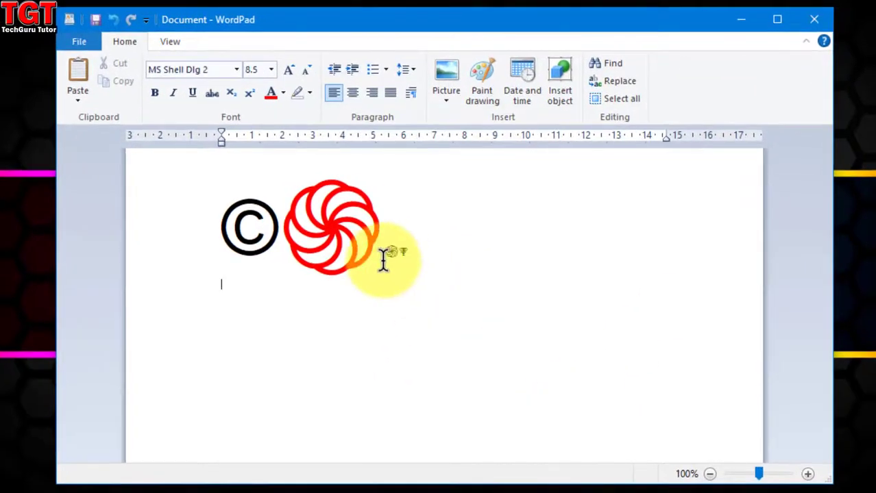
# - Set the font size of the red pinwheel and the newly pasted symbols to 200 and zoom the page out to 80%
pyautogui.moveTo(384, 260); pyautogui.dragTo(422, 256)
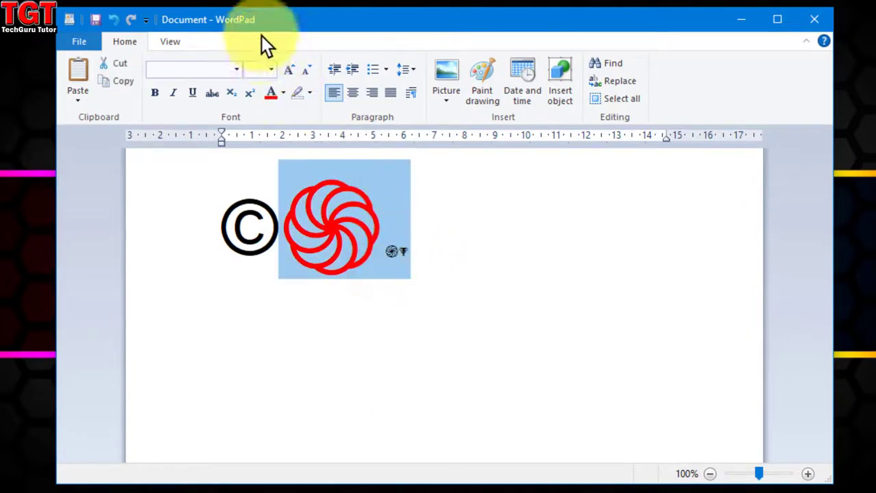
pyautogui.click(261, 71)
pyautogui.write('20')
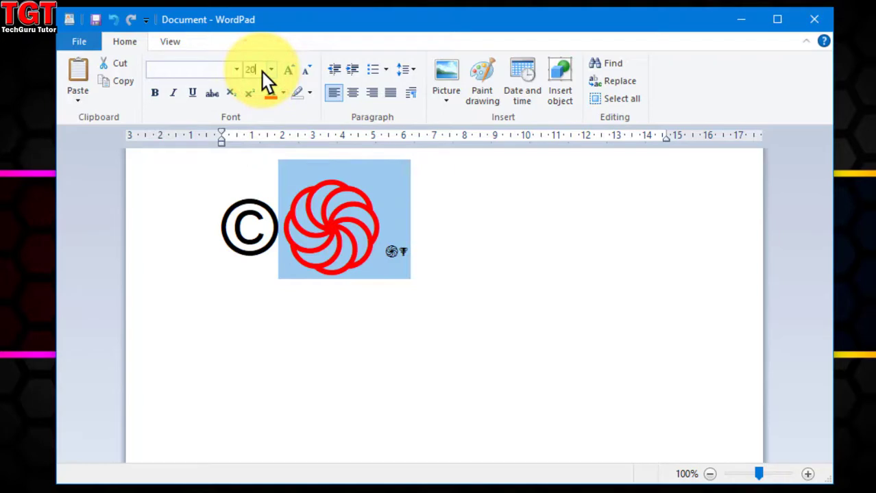
pyautogui.write('0')
pyautogui.press('Return')
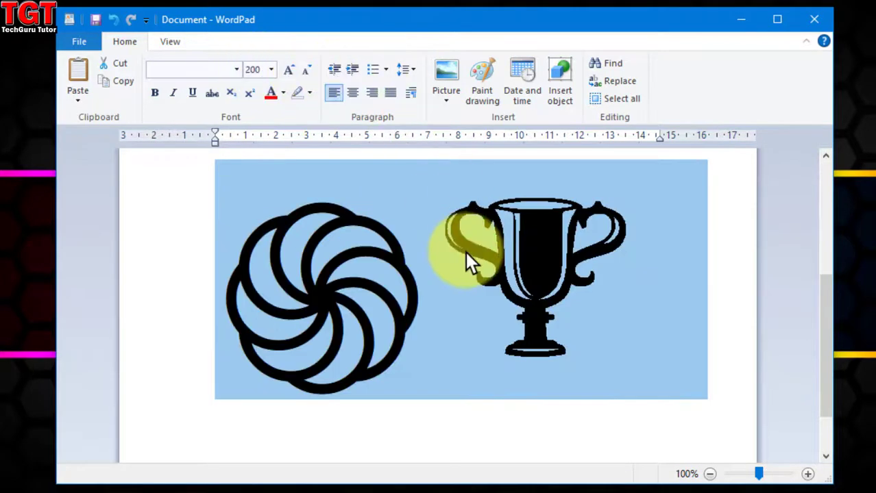
pyautogui.keyDown('ctrl'); pyautogui.scroll(-2, 502, 285); pyautogui.keyUp('ctrl')
pyautogui.scroll(-2, 527, 295)
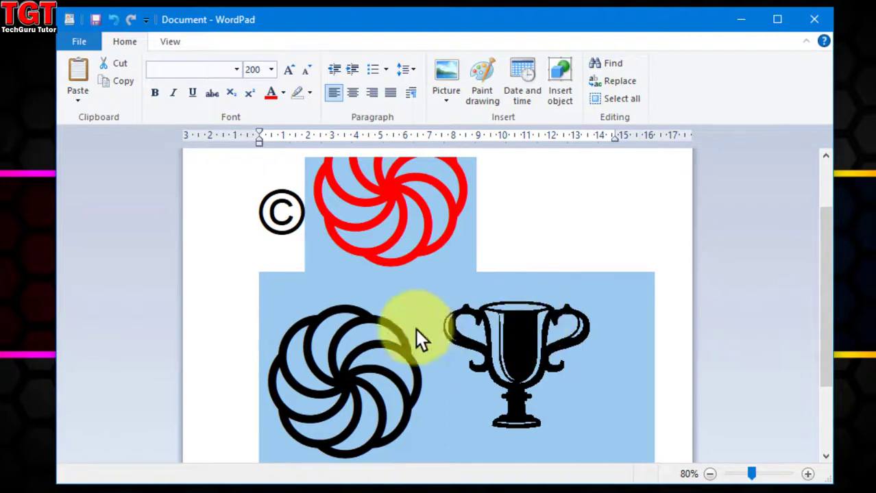
pyautogui.click(560, 339)
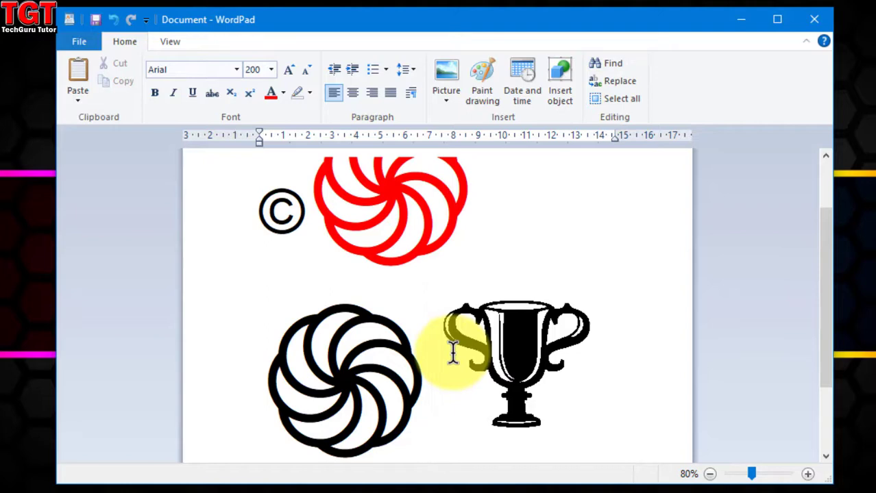
# - In Character Map, replace the characters to copy with the Webdings spider symbol and copy it
pyautogui.hotkey('alt', 'Tab')
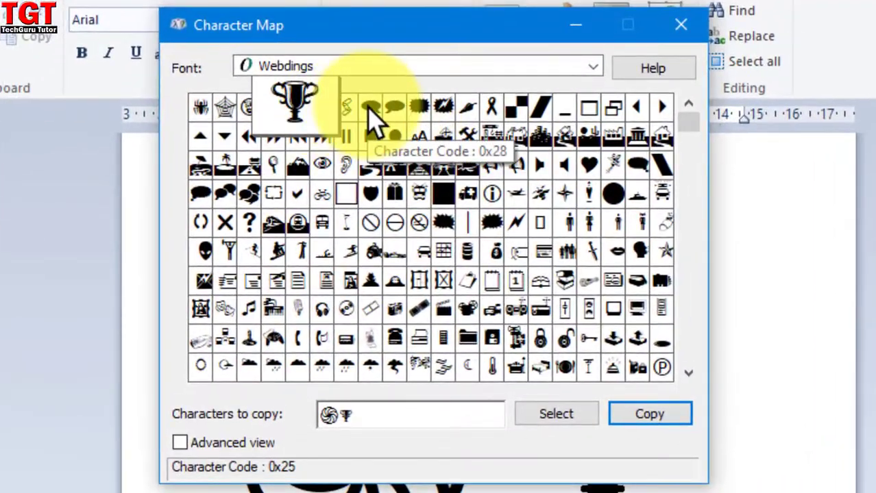
pyautogui.click(204, 109)
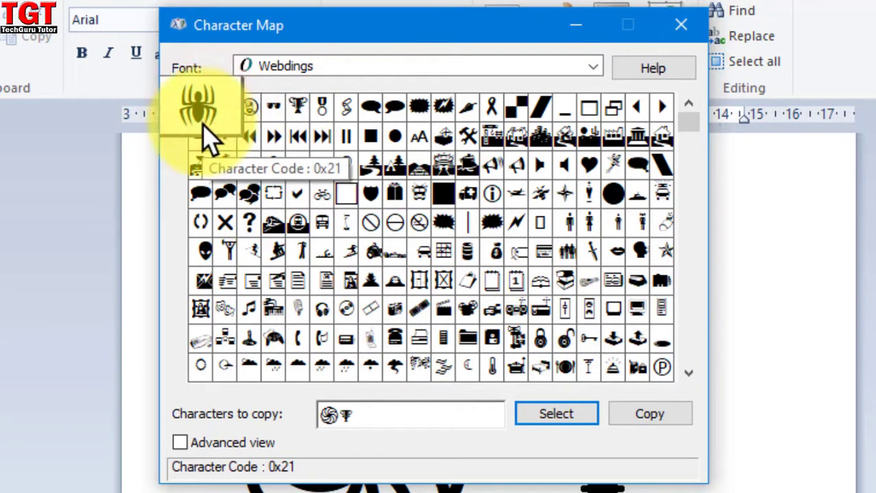
pyautogui.click(381, 416)
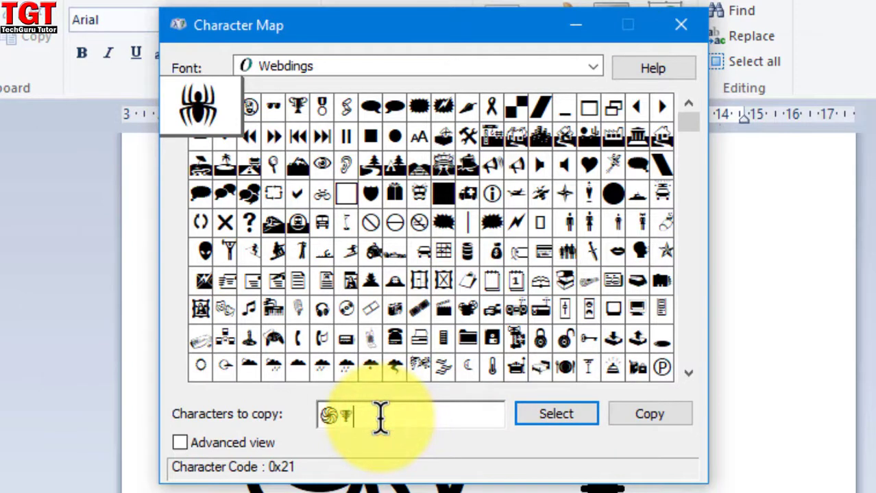
pyautogui.press('BackSpace')
pyautogui.press('BackSpace')
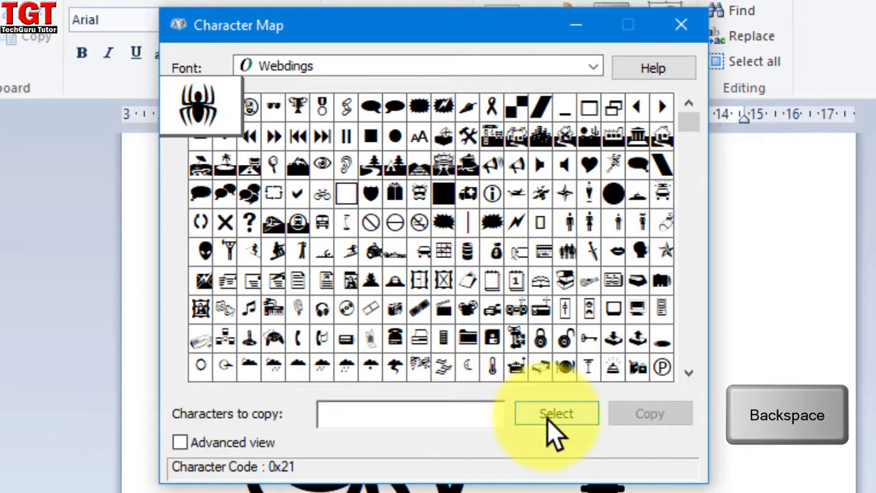
pyautogui.click(552, 417)
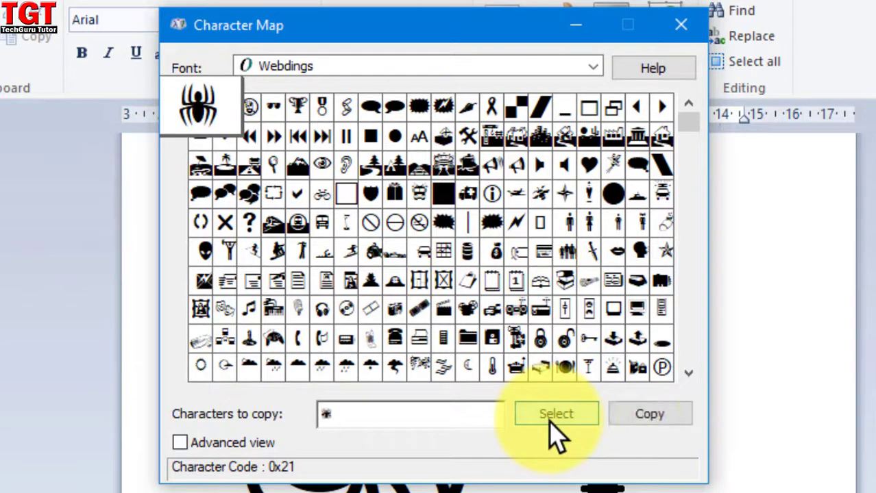
pyautogui.click(637, 417)
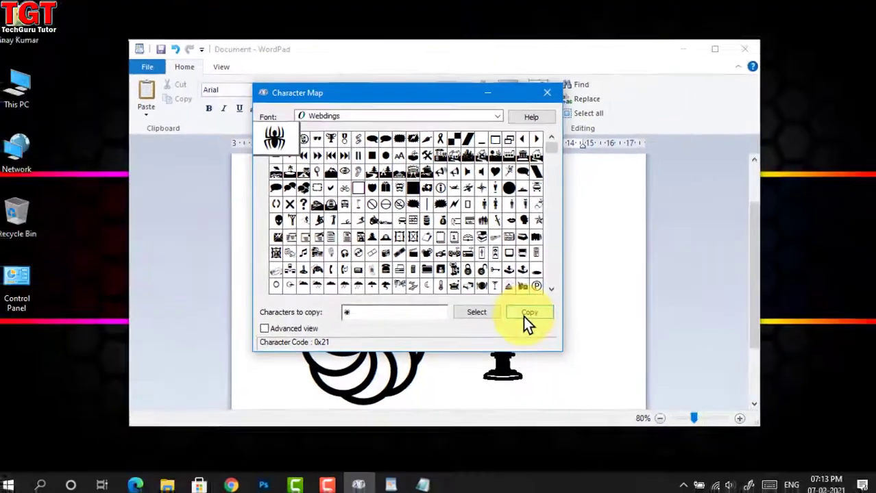
# - Open Paint, create a text box on the blank canvas and paste the spider symbol into it
pyautogui.click(14, 482)
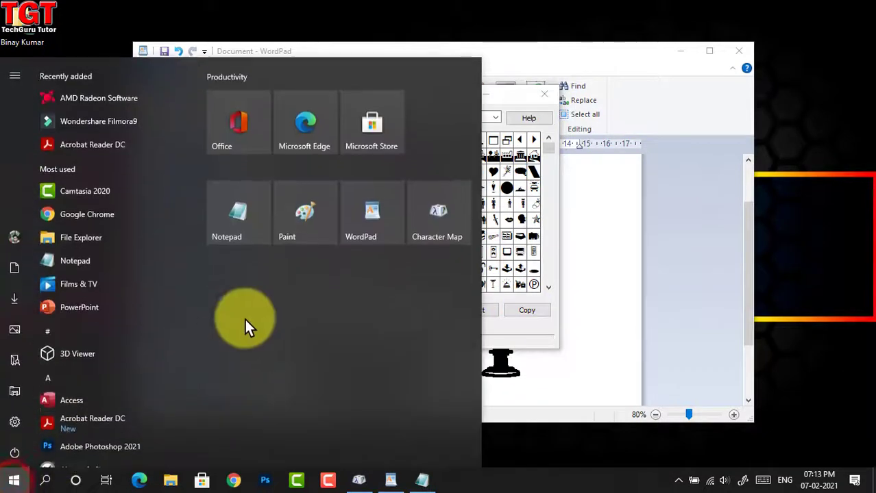
pyautogui.click(297, 233)
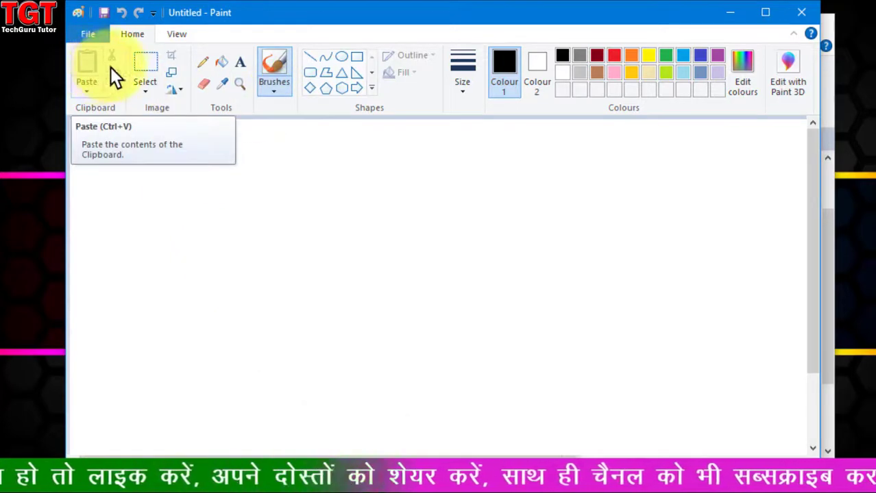
pyautogui.click(241, 67)
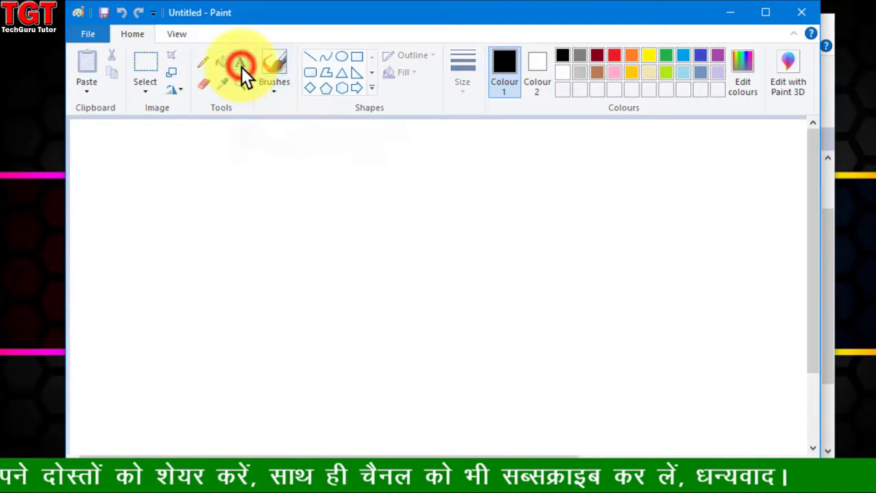
pyautogui.click(142, 220)
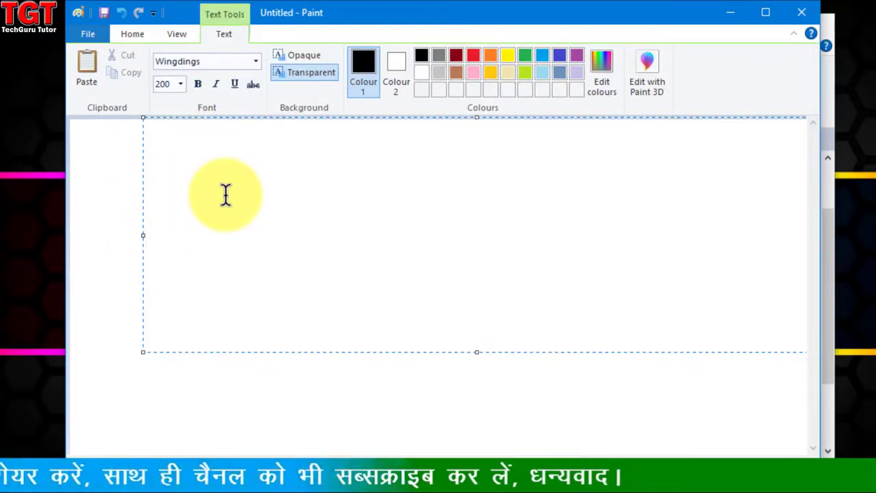
pyautogui.hotkey('ctrl', 'v')
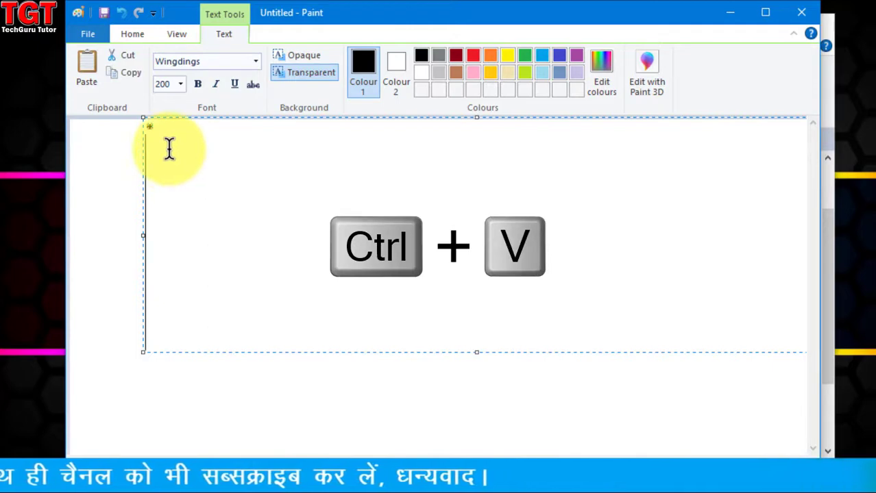
# - Set the spider symbol's font size to 200, and resize and place its text box near the middle of the canvas
pyautogui.moveTo(168, 139); pyautogui.dragTo(148, 126)
pyautogui.click(166, 85)
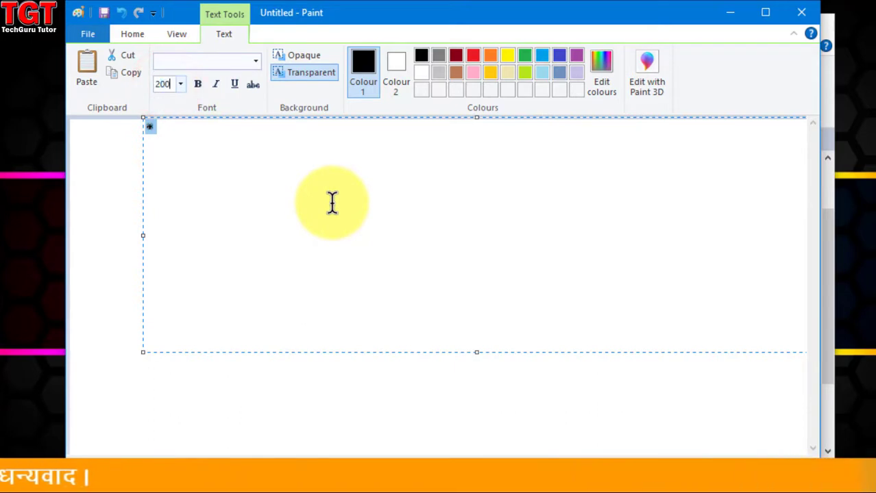
pyautogui.write('200')
pyautogui.press('Return')
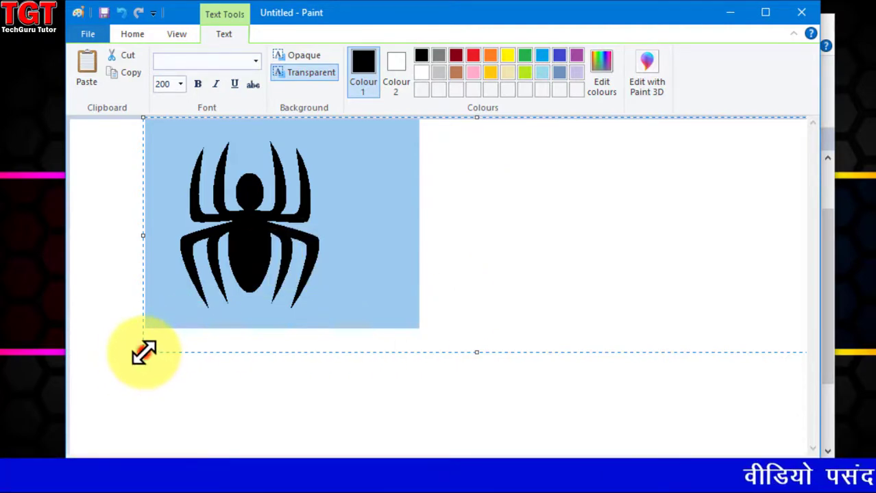
pyautogui.moveTo(144, 352); pyautogui.dragTo(305, 374)
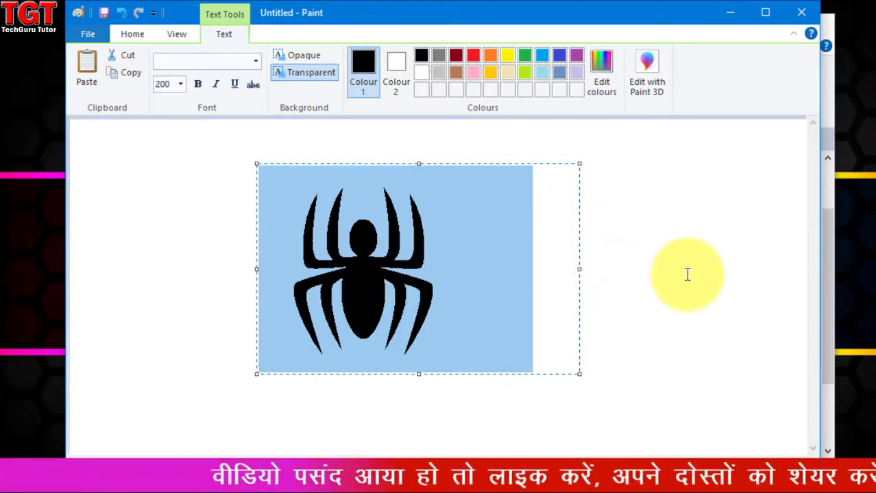
pyautogui.click(657, 277)
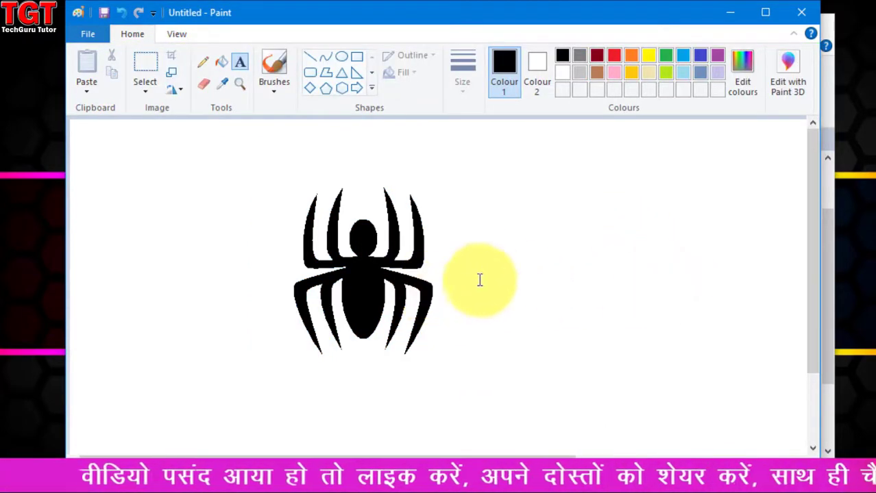
# - Fill the spider shape with red using the Fill with colour tool
pyautogui.click(225, 68)
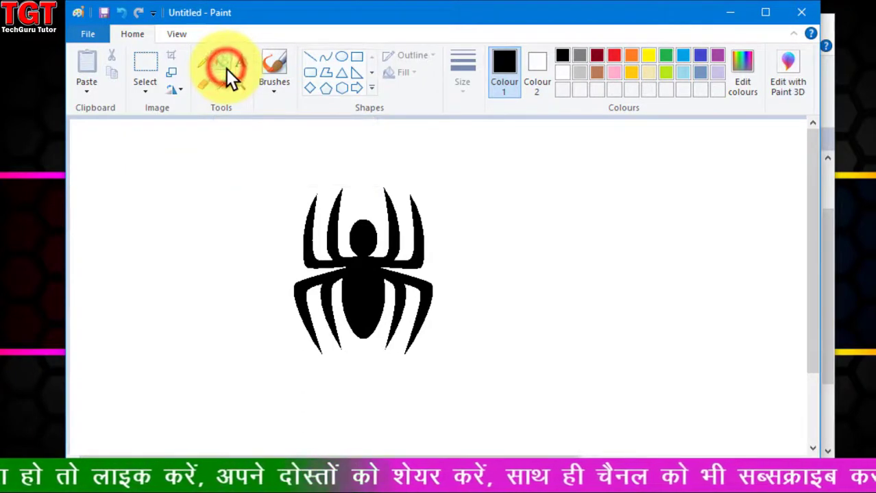
pyautogui.click(614, 55)
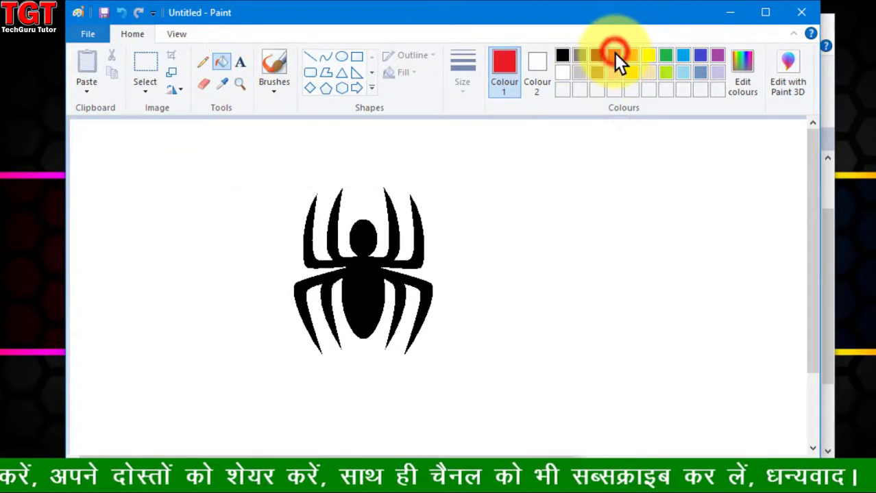
pyautogui.click(374, 291)
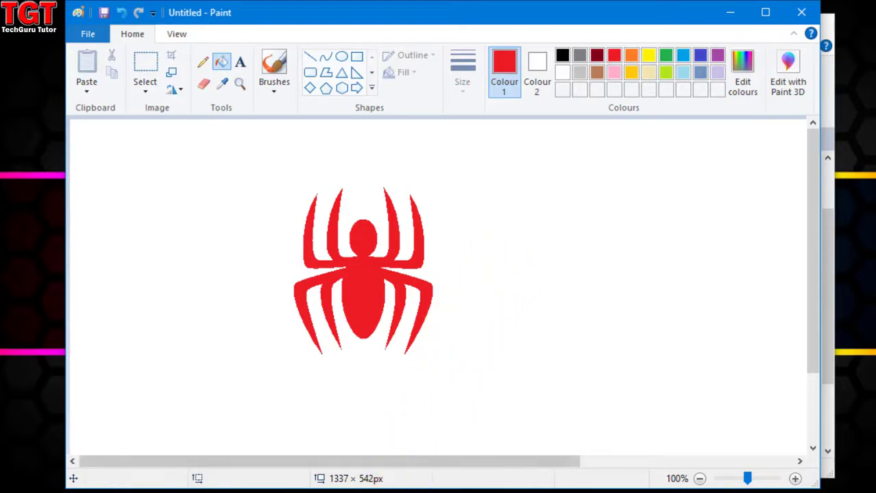
# - Switch back to Character Map and preview enlarged views of several different Webdings symbols in the grid
pyautogui.click(356, 492)
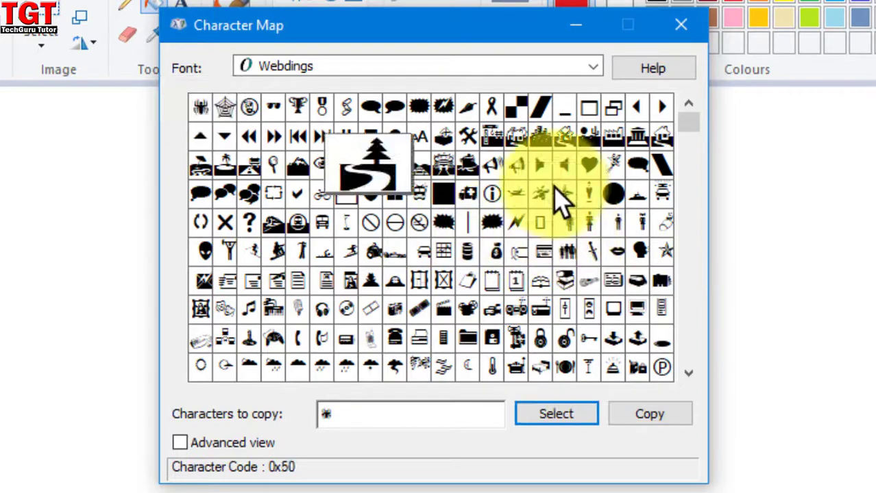
pyautogui.click(557, 184)
pyautogui.click(420, 268)
pyautogui.click(256, 247)
pyautogui.click(344, 188)
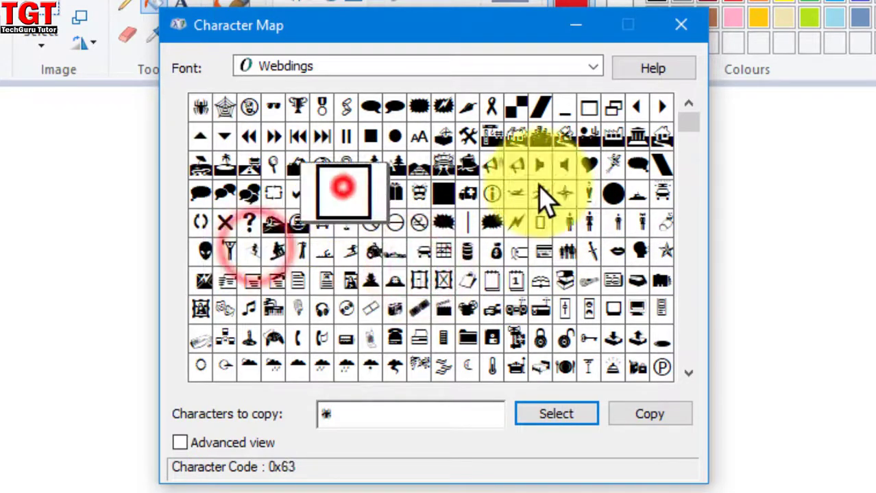
pyautogui.click(442, 173)
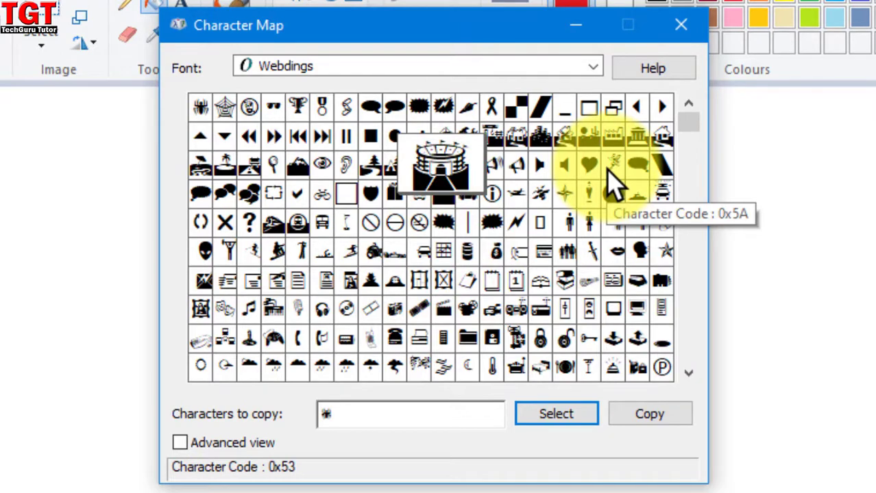
pyautogui.press('Up')
pyautogui.press('Down')
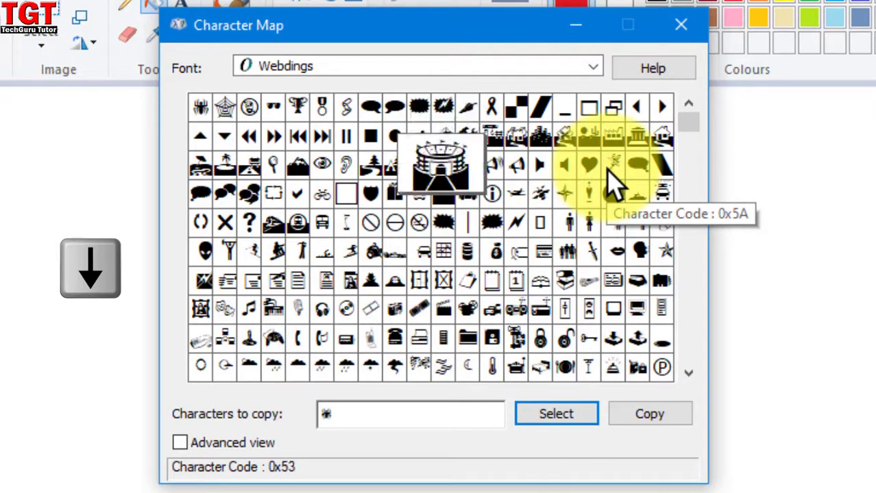
# - Browse the enlarged Webdings previews from the stadium through the magnifying glass and music notes to the loudspeaker
pyautogui.press('Right')
pyautogui.press('Right')
pyautogui.press('Left')
pyautogui.press('Left')
pyautogui.press('Left')
pyautogui.press('Left')
pyautogui.press('Left')
pyautogui.press('Left')
pyautogui.press('Left')
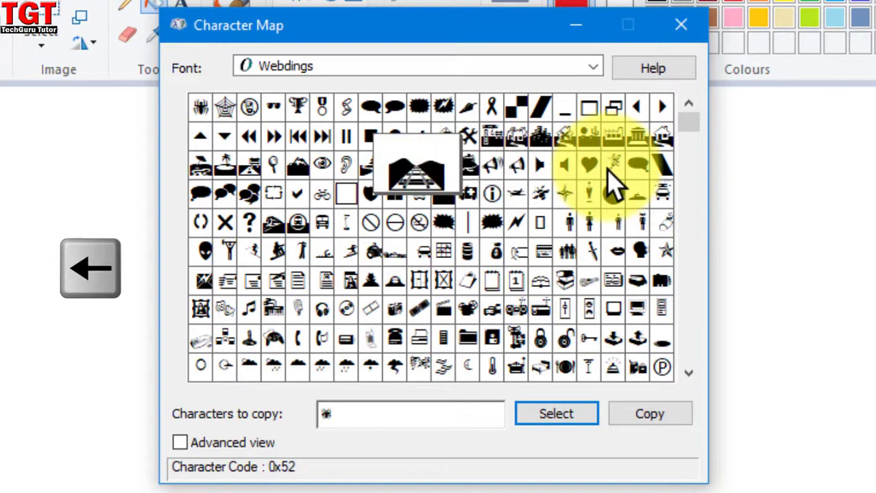
pyautogui.press('Left')
pyautogui.press('Left')
pyautogui.press('Left')
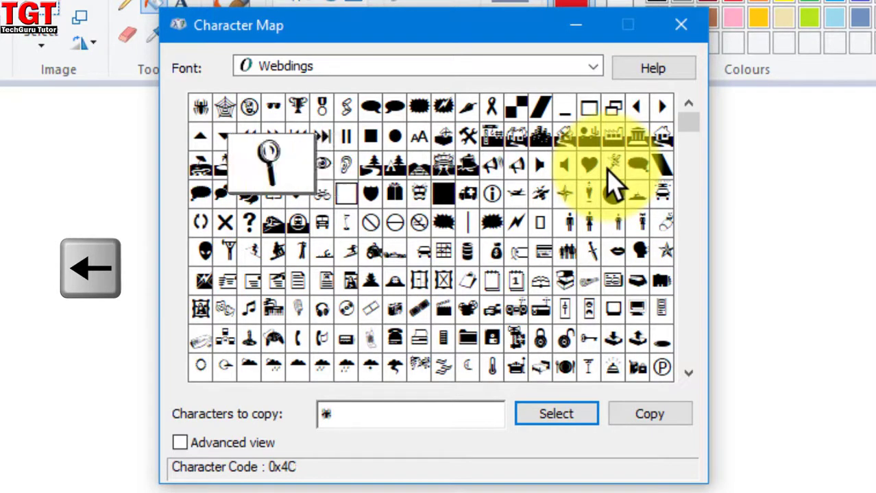
pyautogui.press('Down')
pyautogui.press('Down')
pyautogui.press('Down')
pyautogui.press('Down')
pyautogui.press('Down')
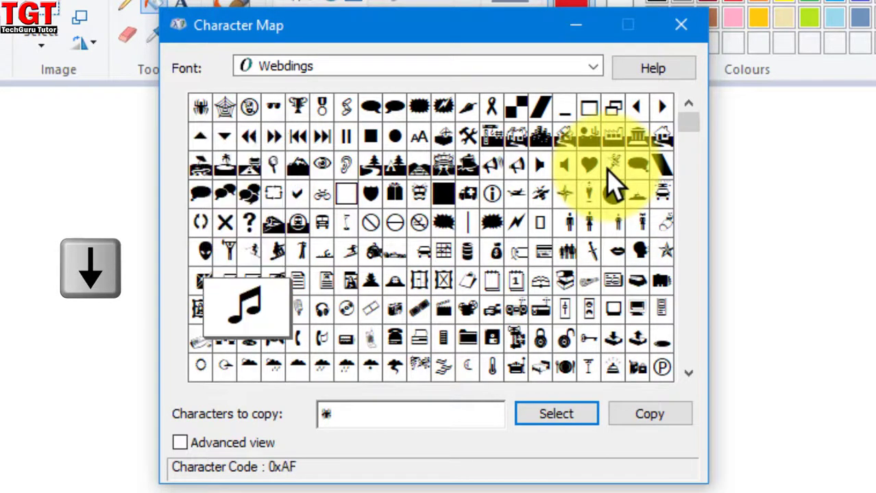
pyautogui.press('Right')
pyautogui.press('Right')
pyautogui.press('Right')
pyautogui.press('Right')
pyautogui.press('Right')
pyautogui.press('Right')
pyautogui.press('Right')
pyautogui.press('Right')
pyautogui.press('Right')
pyautogui.press('Right')
pyautogui.press('Right')
pyautogui.press('Right')
pyautogui.press('Right')
pyautogui.press('Right')
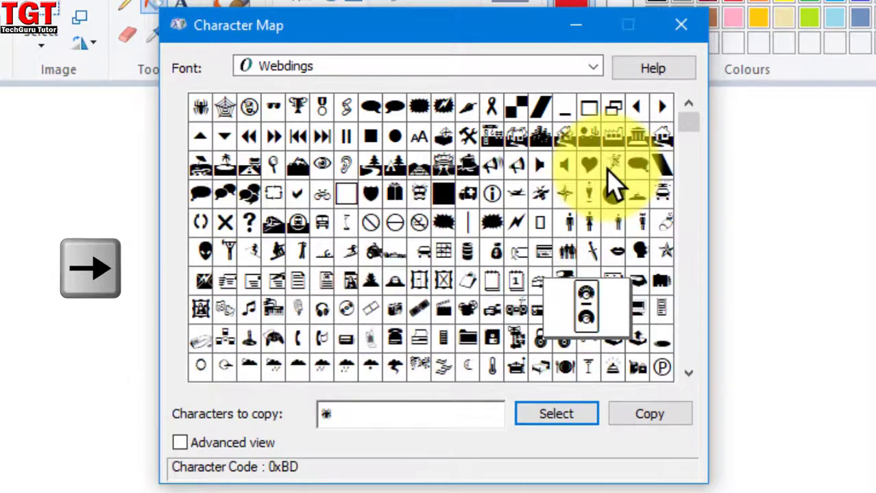
# - Add the television symbol to the characters to copy, remove the spider from them, and copy the television
pyautogui.press('Right')
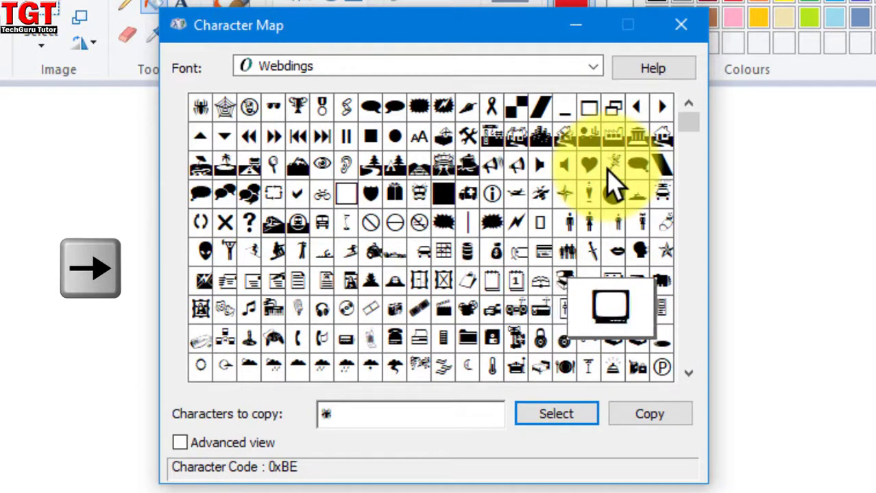
pyautogui.press('Right')
pyautogui.press('Left')
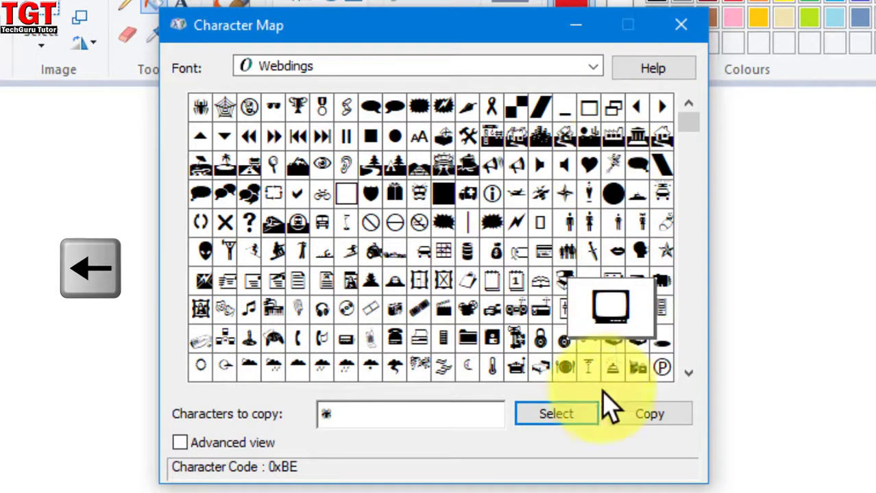
pyautogui.click(591, 411)
pyautogui.click(387, 411)
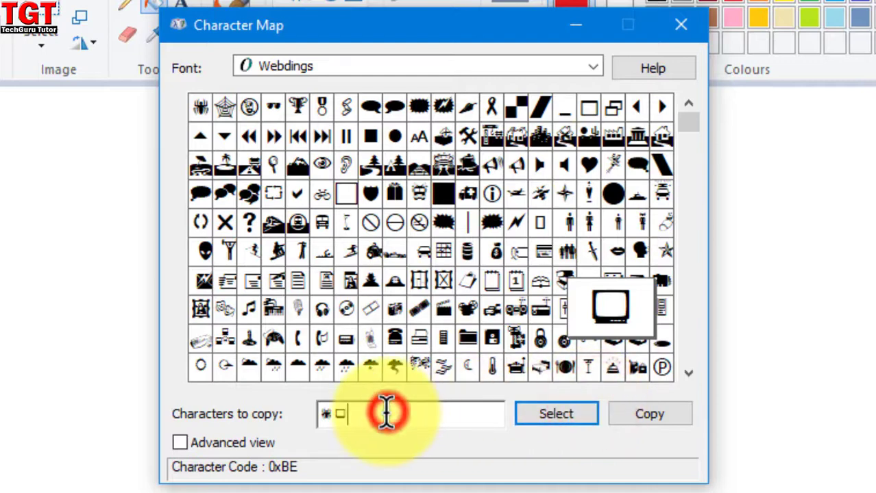
pyautogui.press('Left')
pyautogui.press('BackSpace')
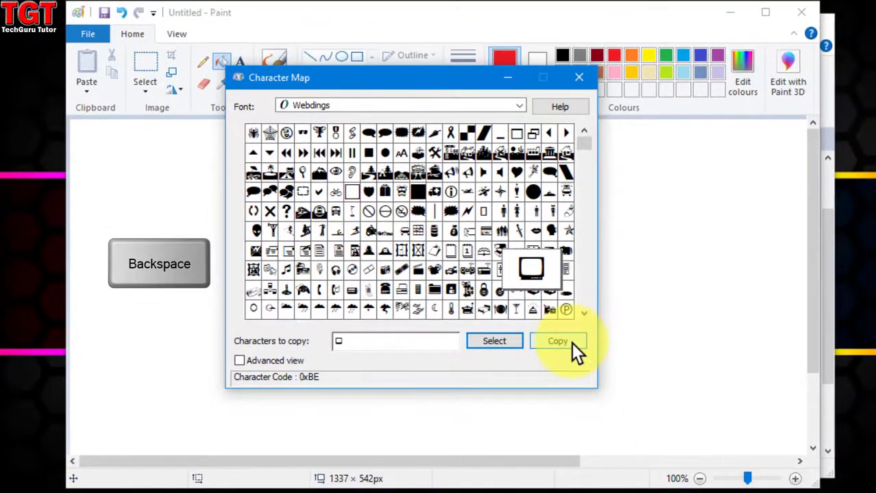
pyautogui.click(571, 342)
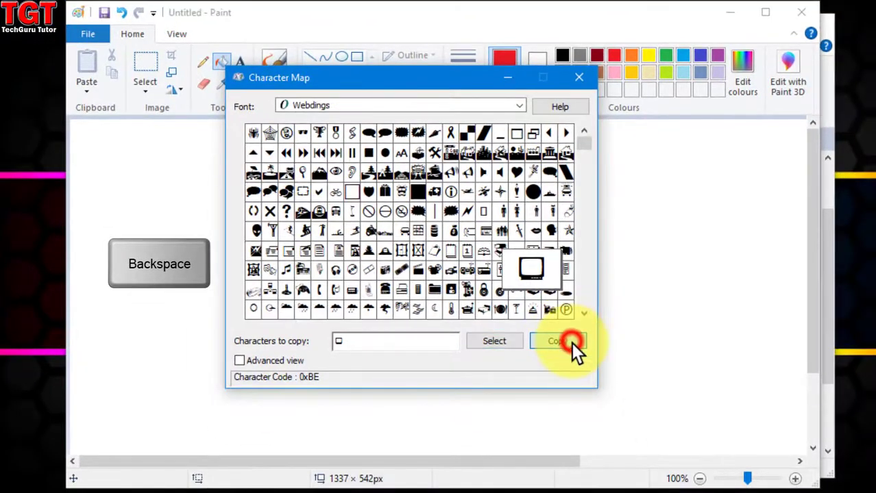
# - Switch to the WordPad document and paste the television symbol directly after the copyright symbol
pyautogui.click(242, 17)
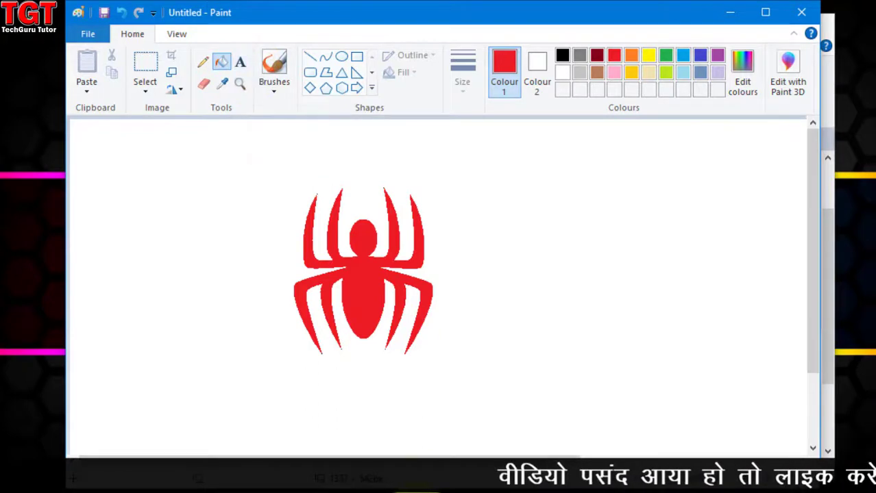
pyautogui.click(395, 486)
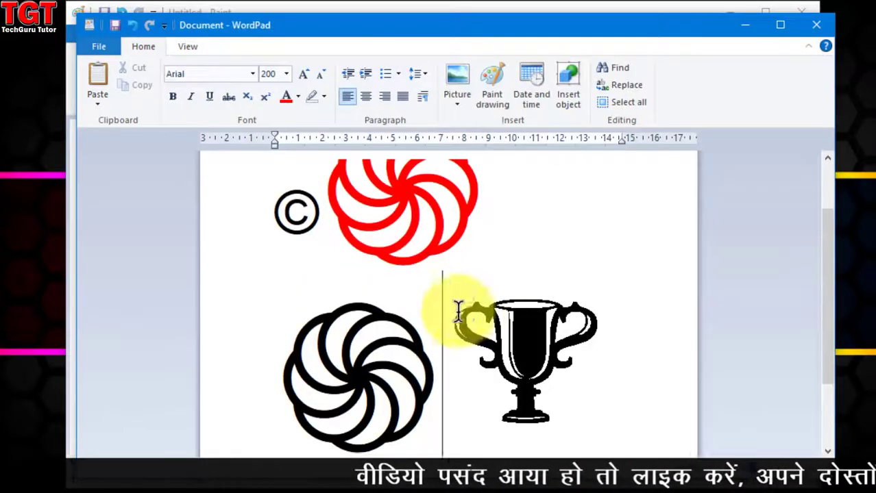
pyautogui.click(333, 197)
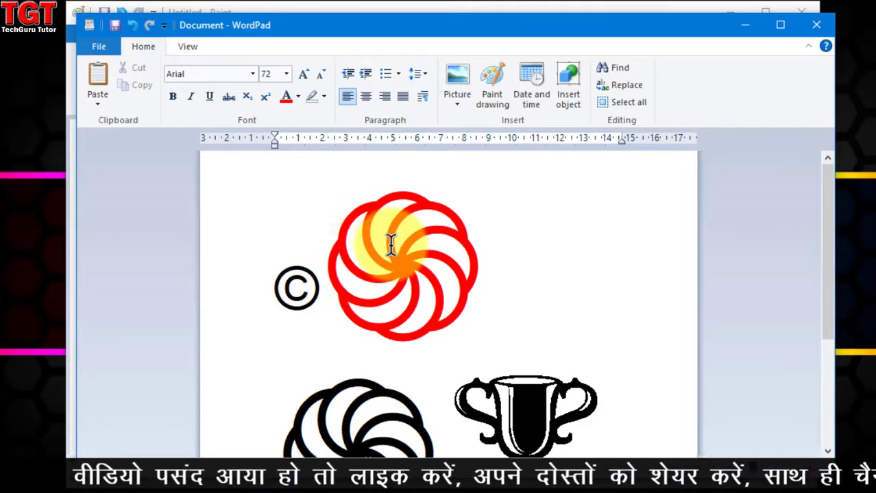
pyautogui.hotkey('ctrl', 'v')
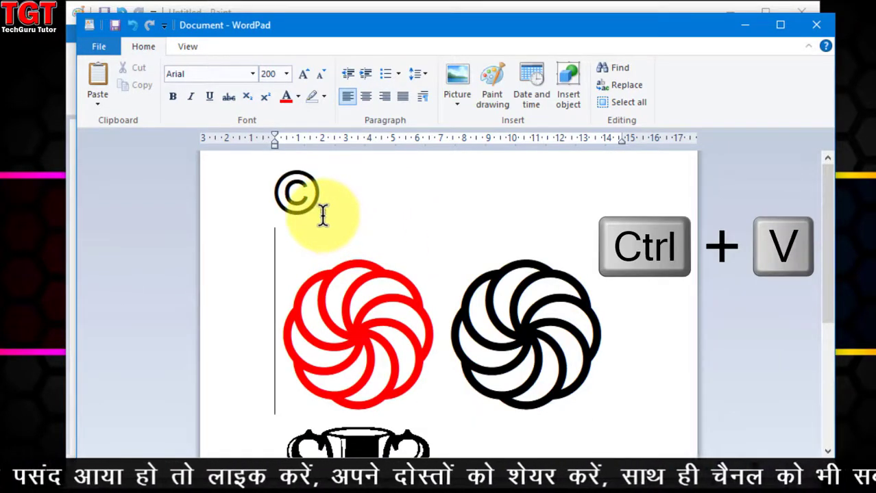
# - Set the pasted television symbol's font size to 200 and copy the enlarged symbol
pyautogui.moveTo(322, 216); pyautogui.dragTo(327, 216)
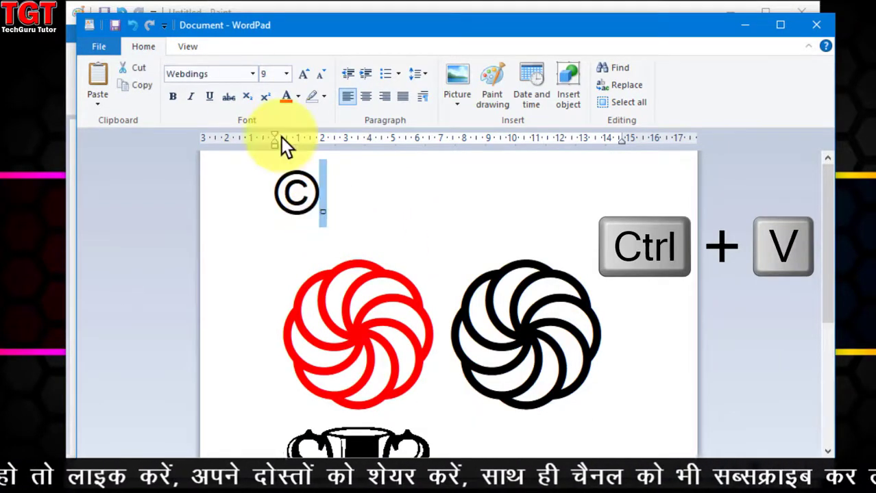
pyautogui.click(273, 73)
pyautogui.write('20')
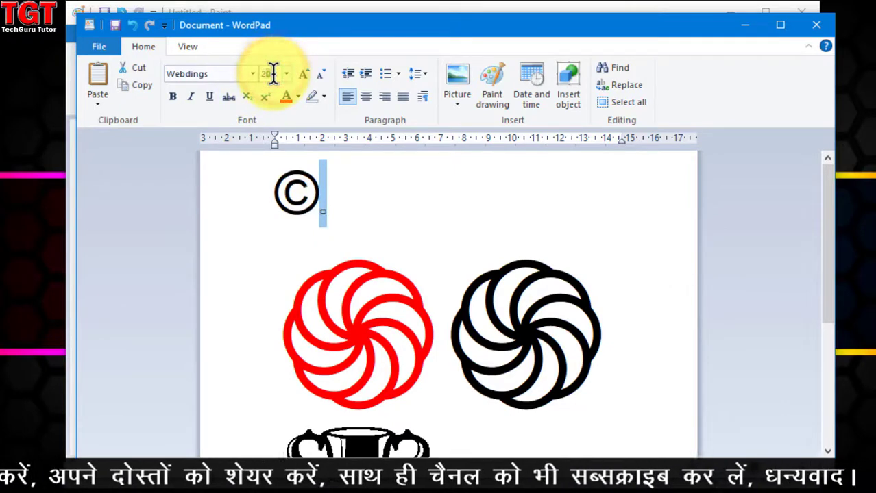
pyautogui.press('Return')
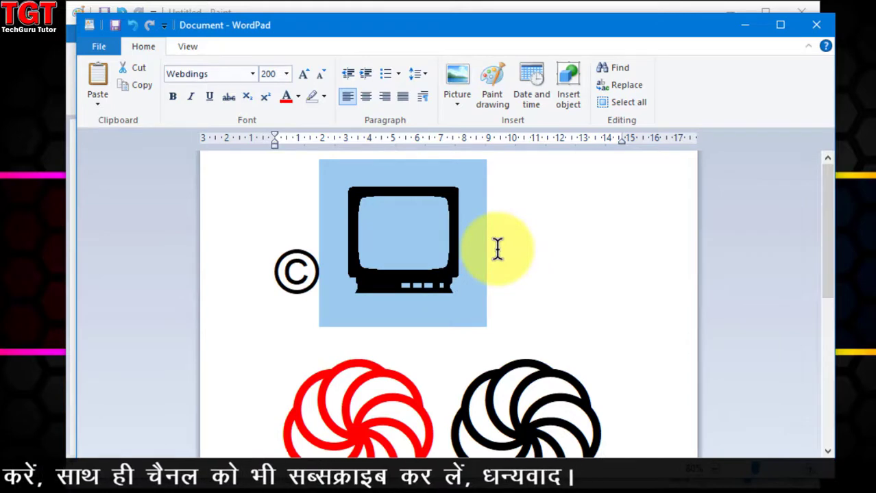
pyautogui.hotkey('ctrl', 'c')
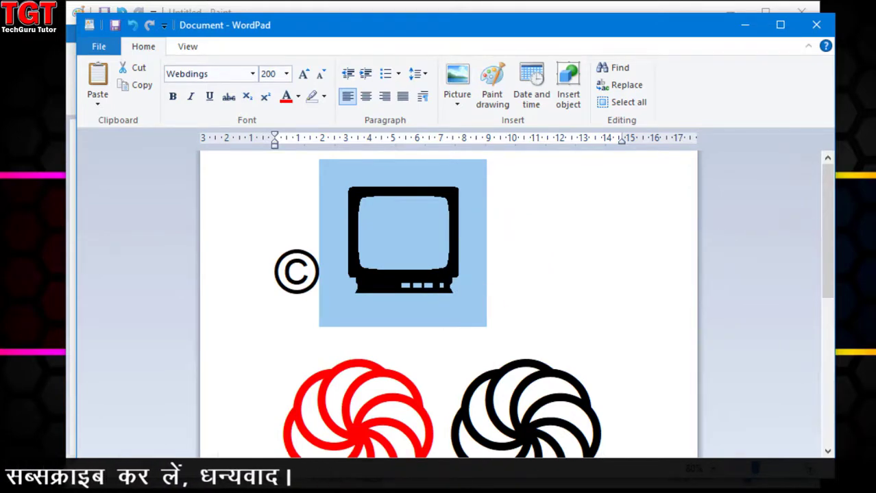
# - Switch to Paint, paste the copied television onto the canvas and move it slightly inward from the corner
pyautogui.hotkey('alt', 'Tab')
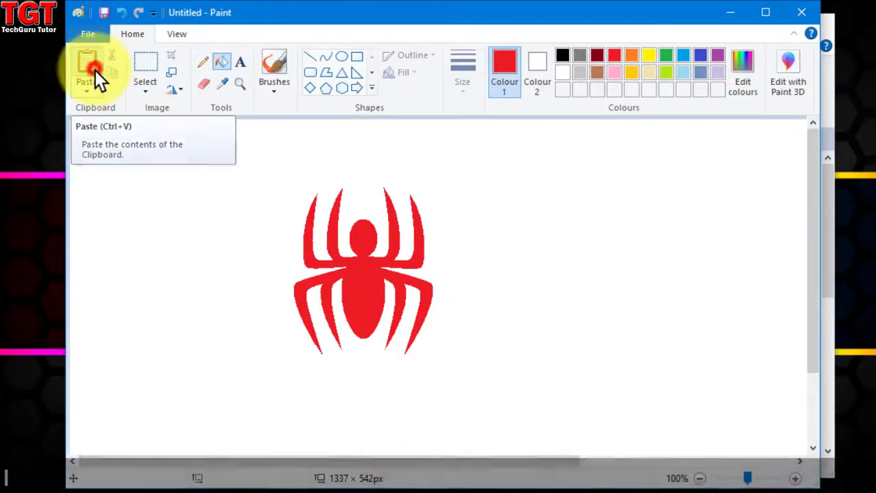
pyautogui.click(95, 70)
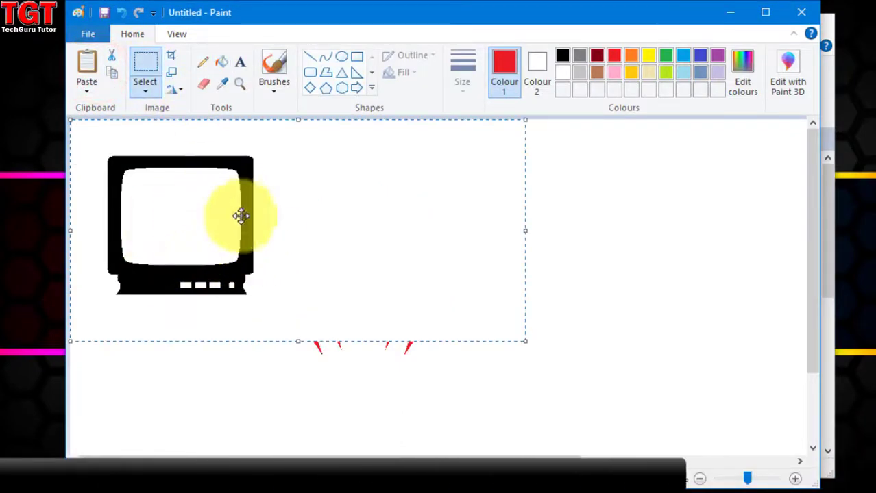
pyautogui.moveTo(225, 217); pyautogui.dragTo(291, 234)
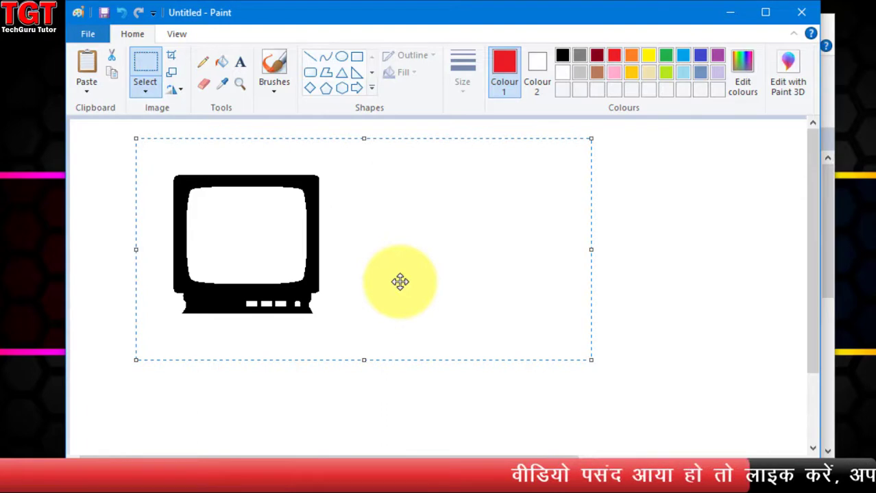
# - Turn on transparent selection and place the pasted television to the right of the red spider
pyautogui.click(153, 85)
pyautogui.click(200, 233)
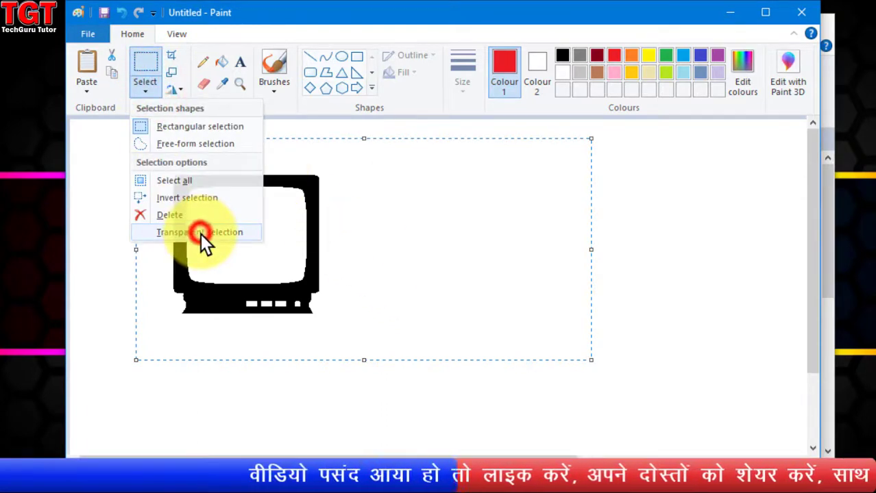
pyautogui.moveTo(270, 282); pyautogui.dragTo(574, 306)
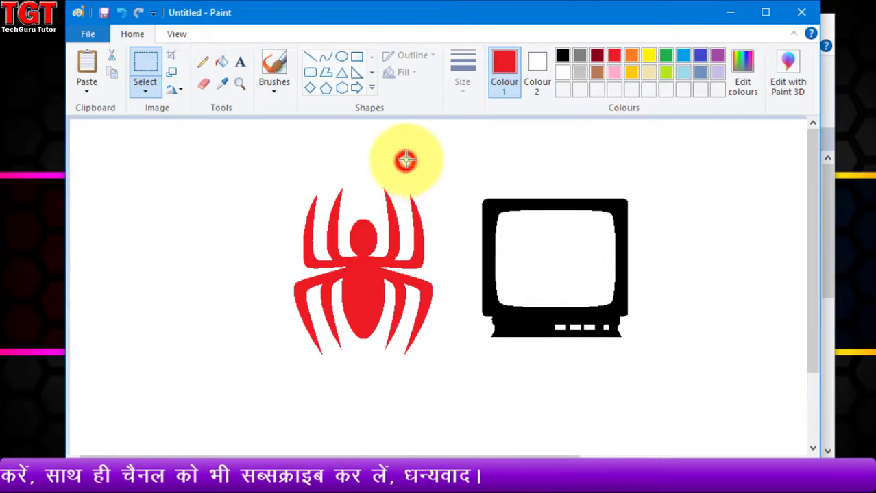
# - Fill the television's black body with bright blue using the Fill with colour tool
pyautogui.click(221, 62)
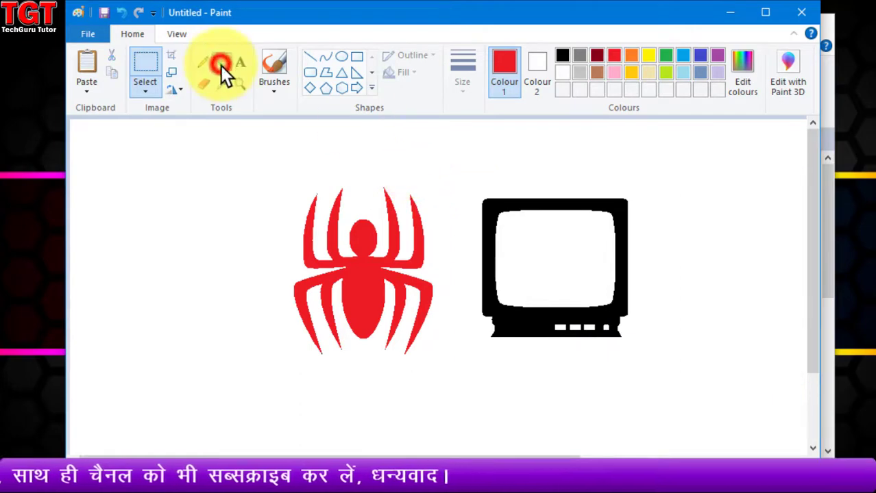
pyautogui.click(683, 57)
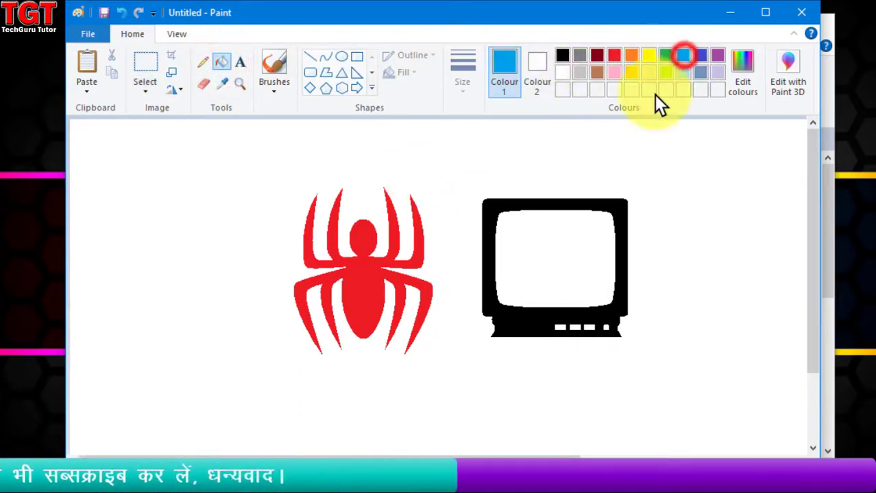
pyautogui.click(508, 203)
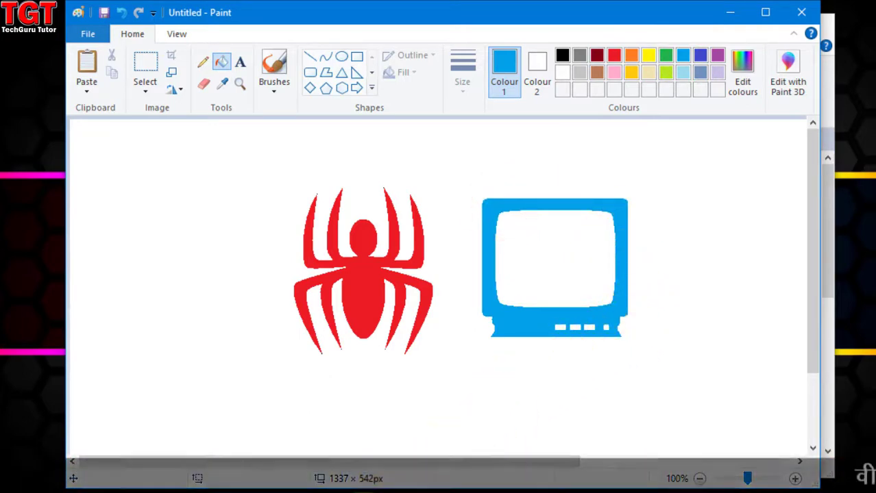
# - Switch to Character Map, choose the Wingdings font, and copy the candle symbol in place of the television
pyautogui.click(354, 488)
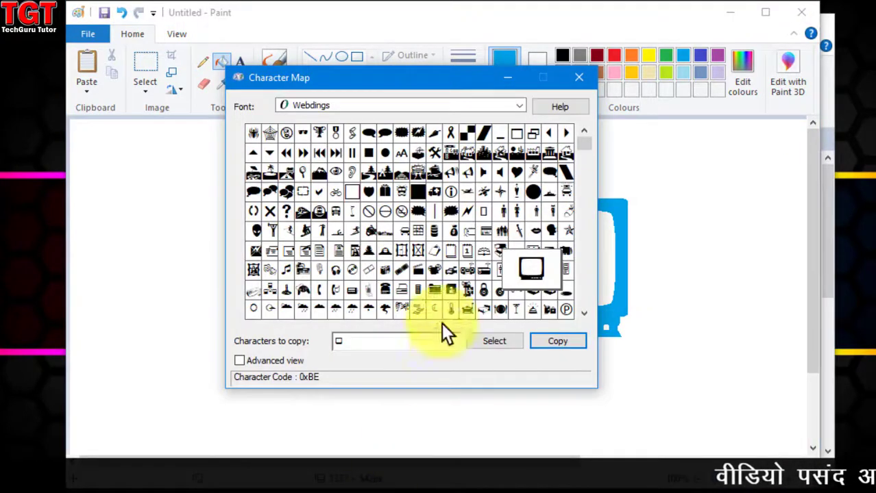
pyautogui.click(519, 105)
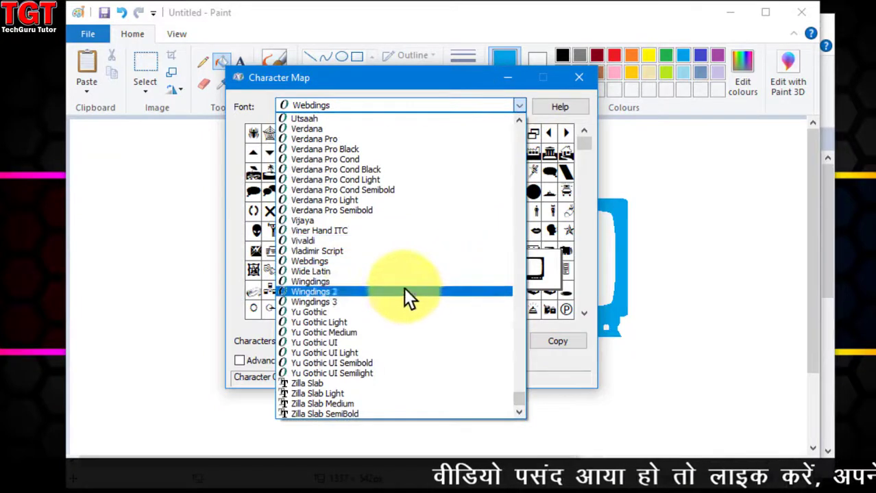
pyautogui.click(368, 280)
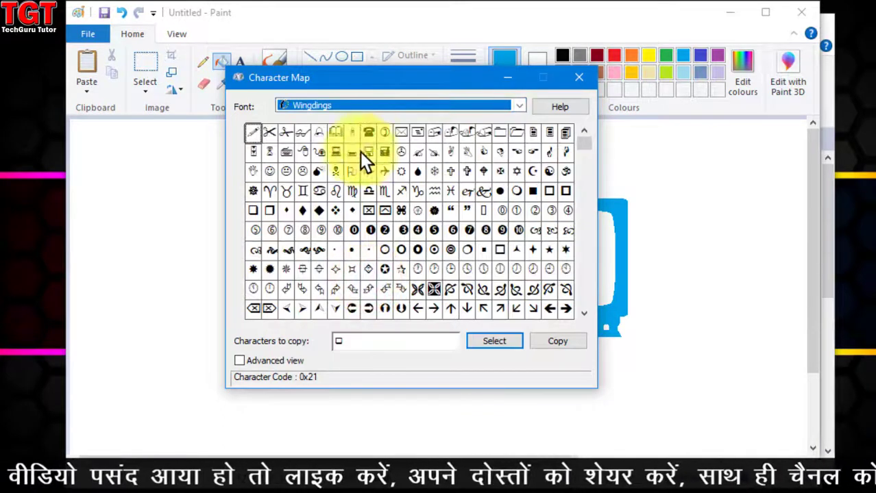
pyautogui.click(351, 138)
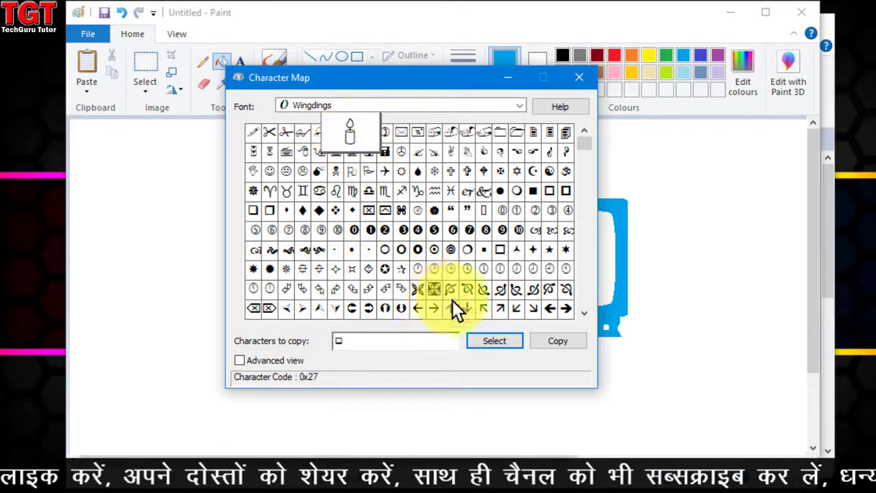
pyautogui.press('BackSpace')
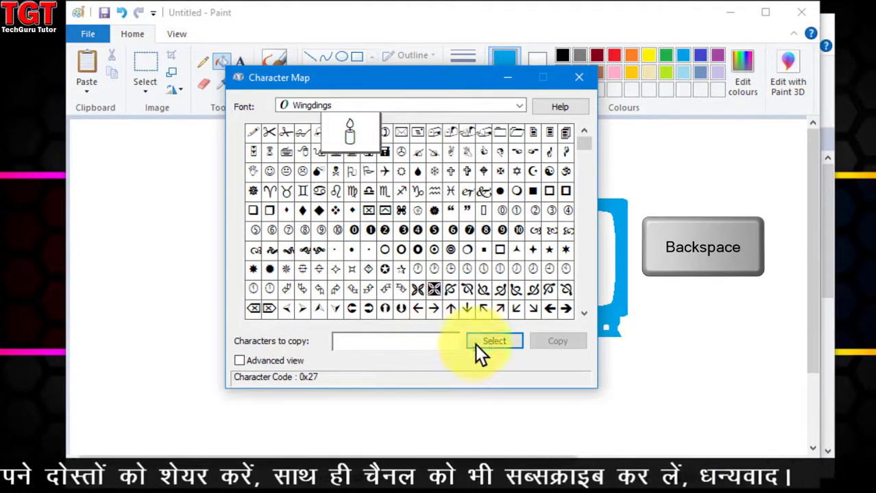
pyautogui.click(493, 341)
pyautogui.click(548, 338)
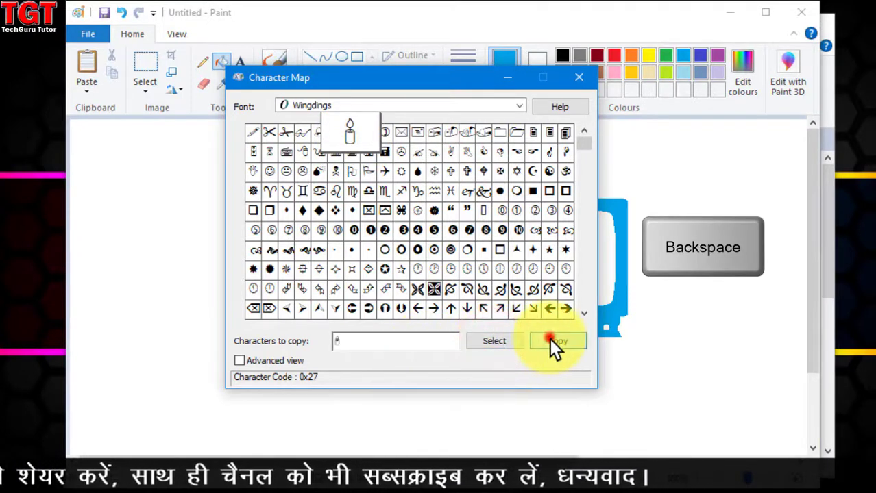
# - Return to Paint, create a text box to the left of the spider and paste the candle symbol into it
pyautogui.click(236, 18)
pyautogui.click(241, 63)
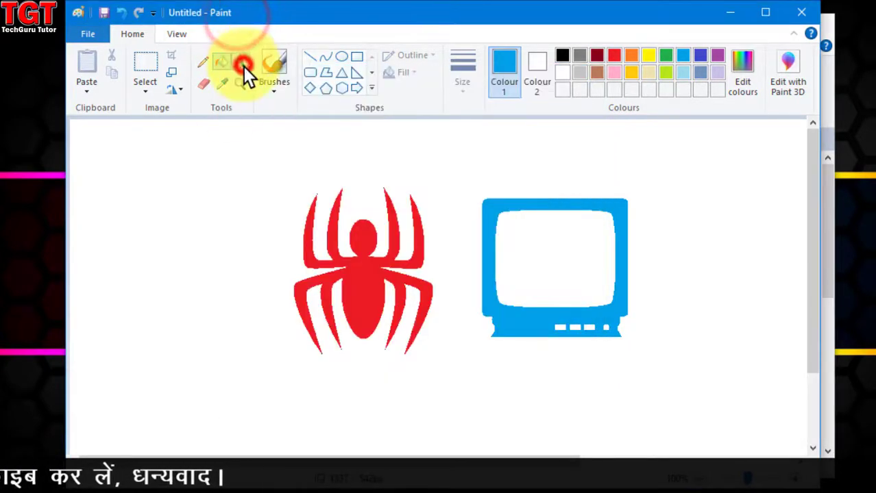
pyautogui.click(139, 200)
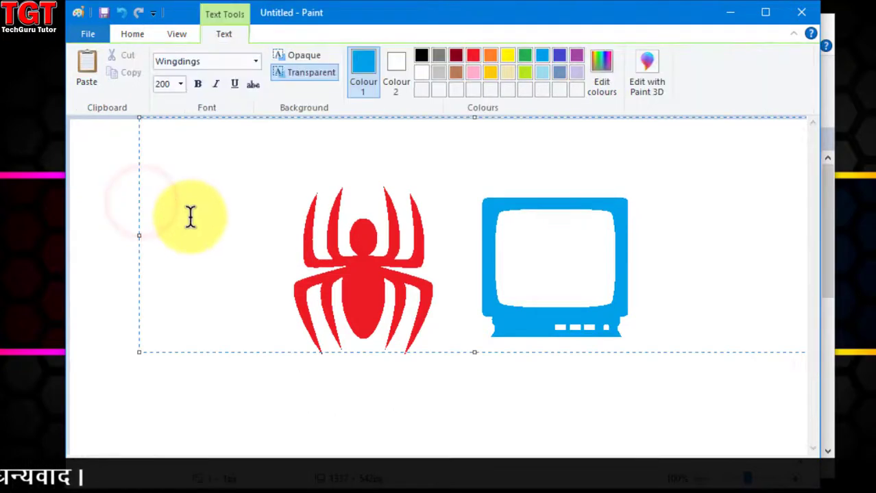
pyautogui.hotkey('ctrl', 'v')
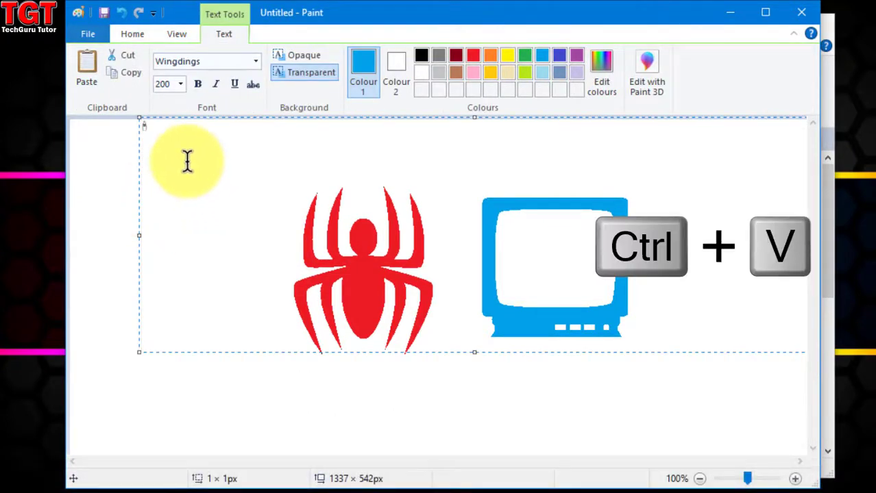
# - Select the pasted candle symbol in the text box and set its font size to 200
pyautogui.moveTo(187, 162); pyautogui.dragTo(143, 110)
pyautogui.click(174, 87)
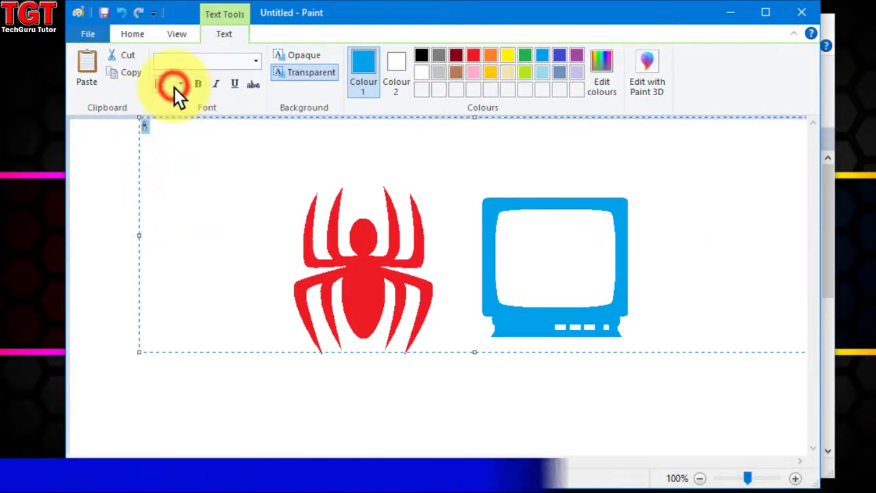
pyautogui.write('200')
pyautogui.press('Return')
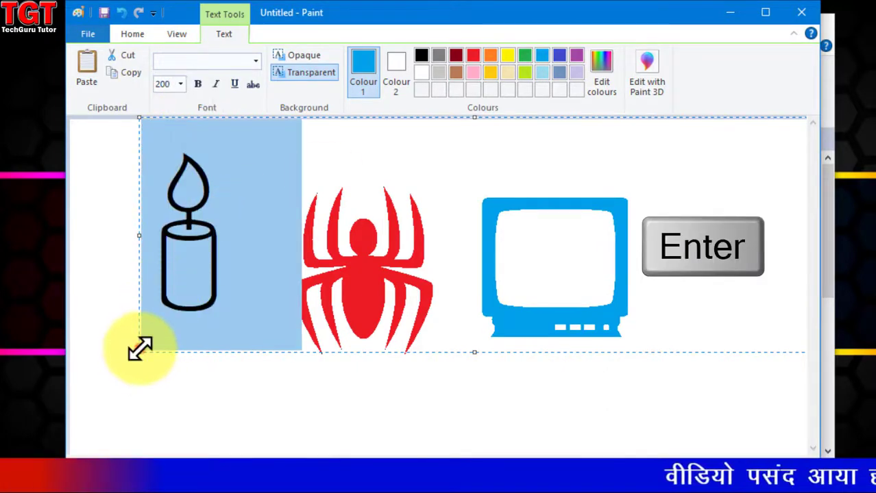
# - Shrink the text box around the candle and place the candle to the left of the red spider
pyautogui.moveTo(139, 348); pyautogui.dragTo(649, 330)
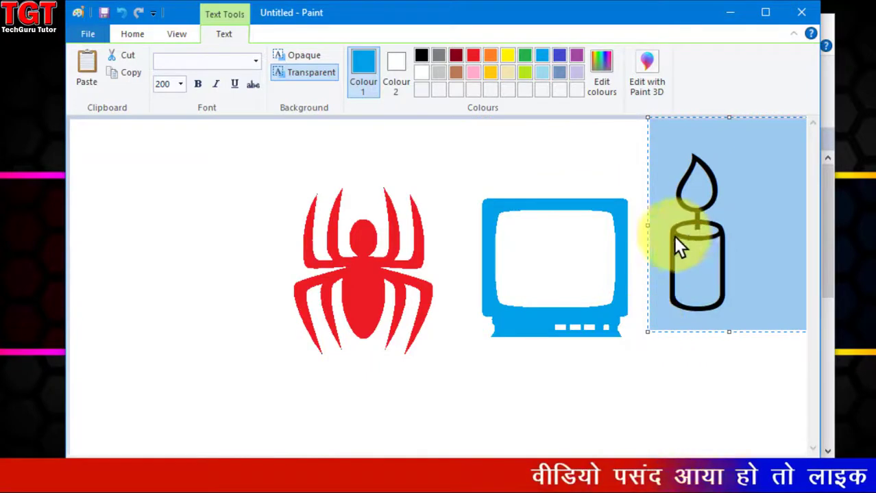
pyautogui.moveTo(645, 261); pyautogui.dragTo(128, 297)
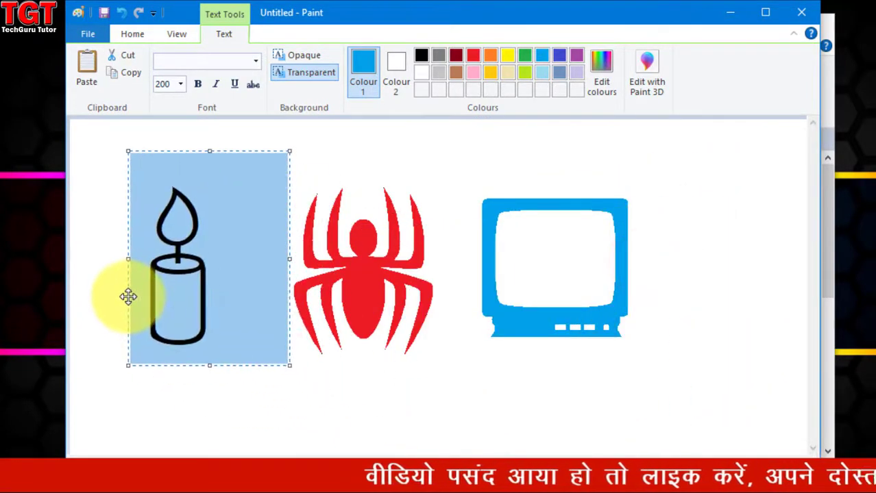
pyautogui.click(383, 392)
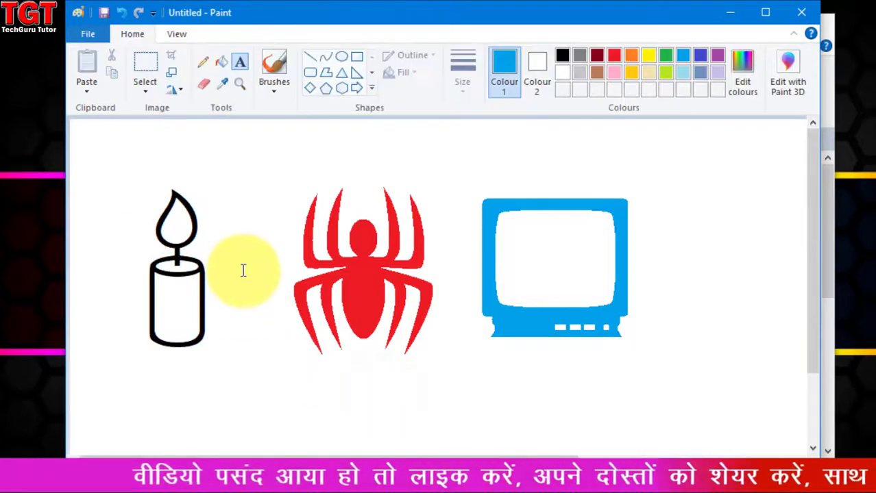
# - Fill the candle's flame with red and recolour it orange using the Fill with colour tool
pyautogui.click(221, 63)
pyautogui.click(614, 55)
pyautogui.click(183, 220)
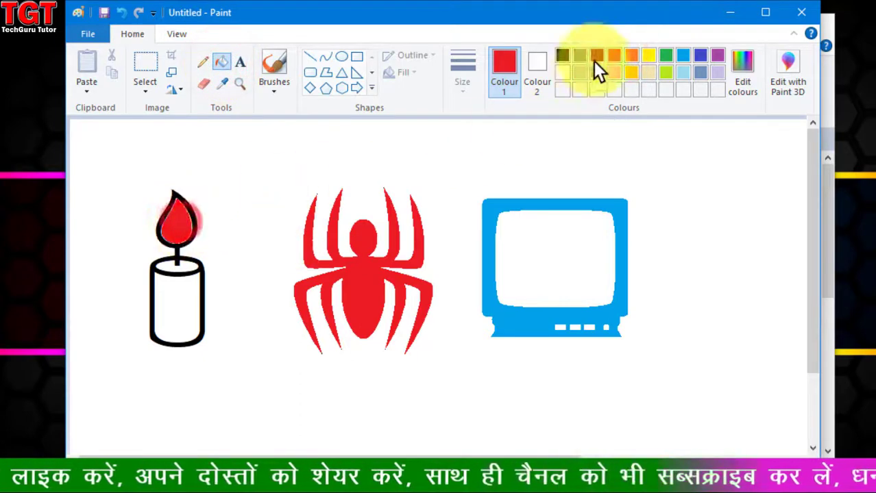
pyautogui.click(631, 55)
pyautogui.click(183, 229)
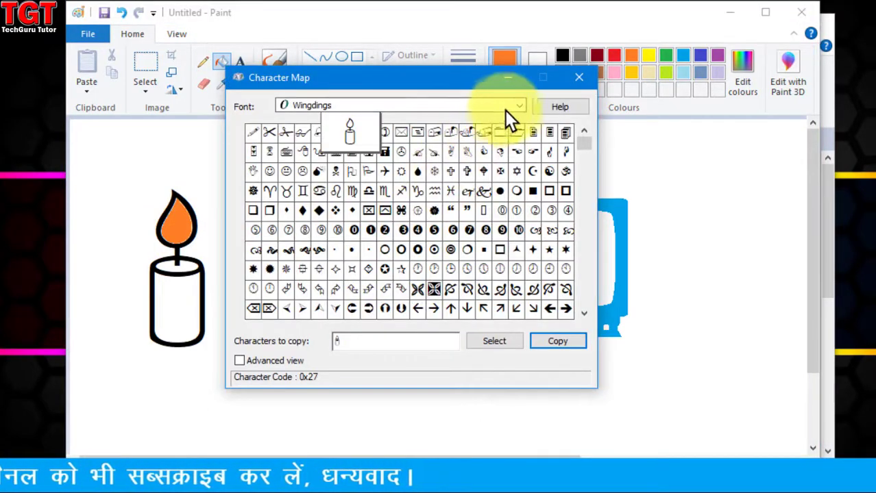
# - Switch to Character Map and view the symbols of the Wingdings 2 and Wingdings 3 fonts
pyautogui.click(518, 105)
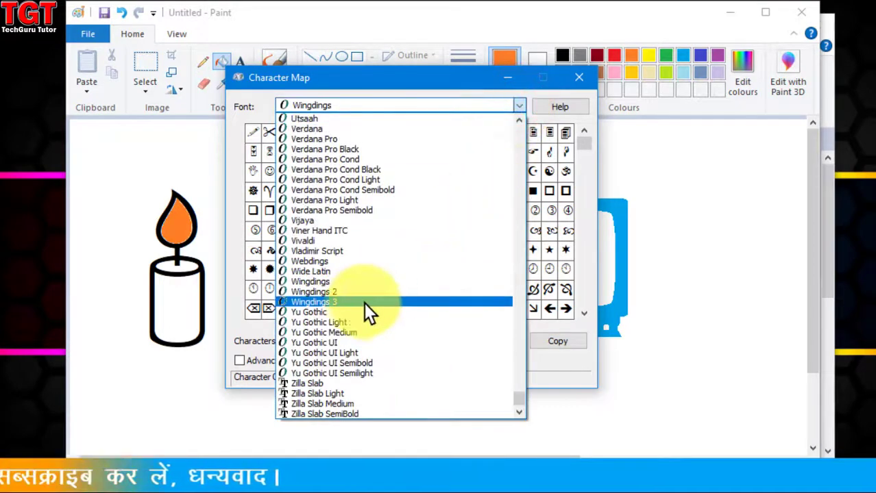
pyautogui.click(354, 294)
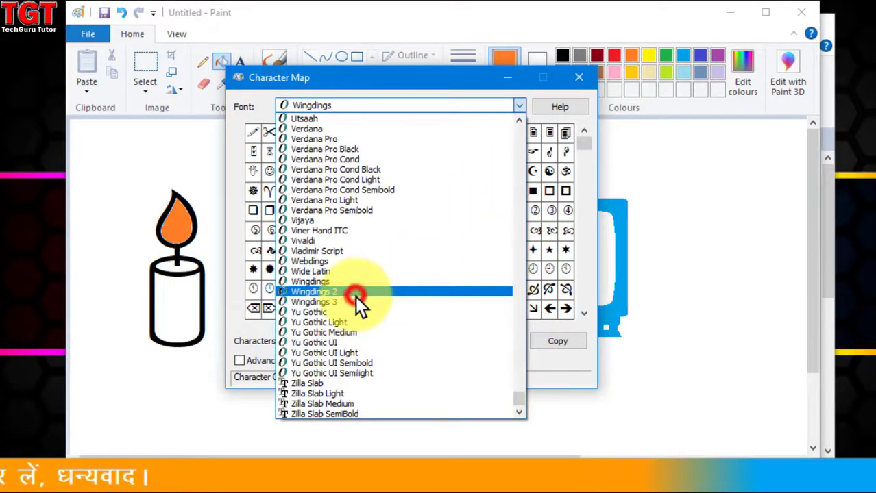
pyautogui.click(499, 104)
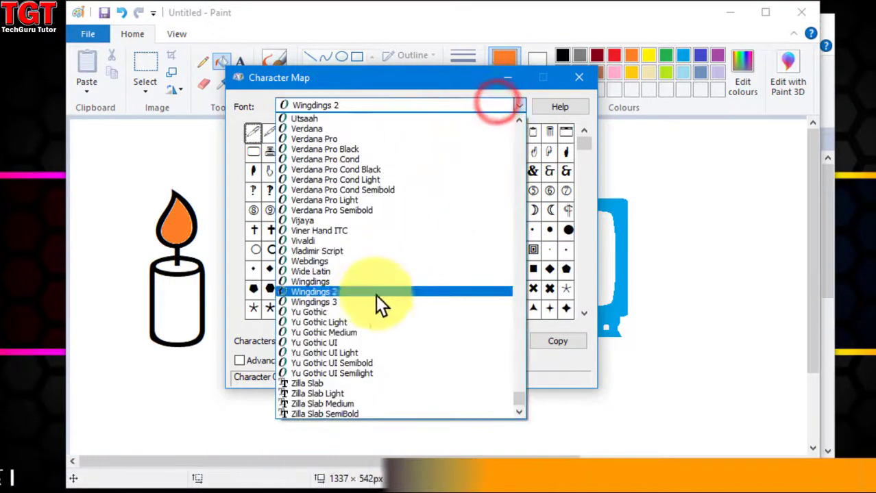
pyautogui.click(355, 305)
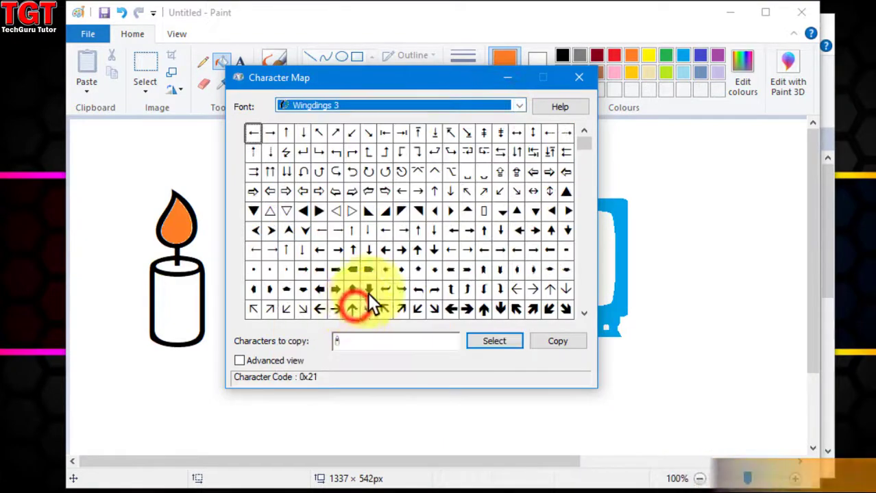
# - Choose the Arial font in Character Map and turn on Advanced view
pyautogui.click(519, 104)
pyautogui.moveTo(519, 400); pyautogui.dragTo(529, 122)
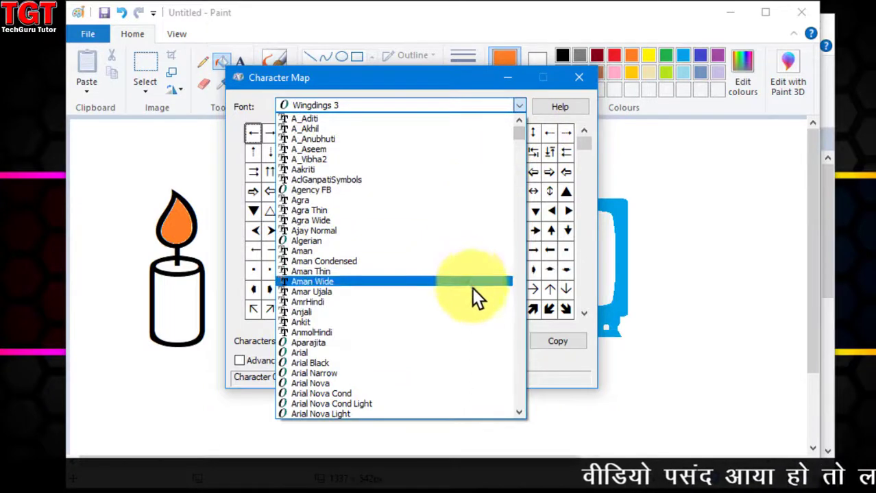
pyautogui.click(411, 353)
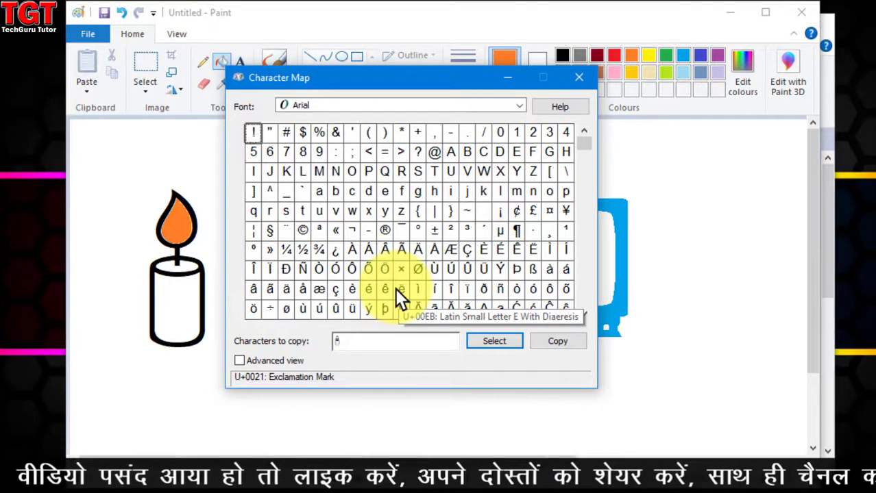
pyautogui.click(268, 362)
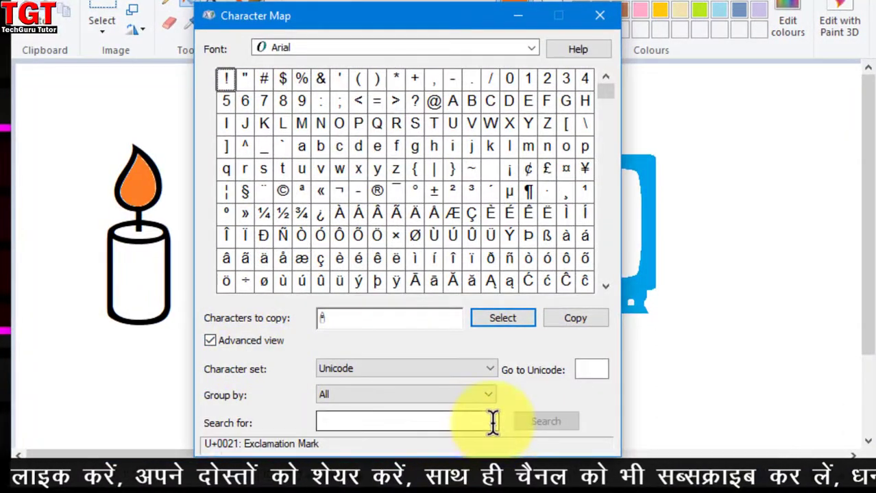
# - Search the Arial characters for "indian"
pyautogui.click(483, 422)
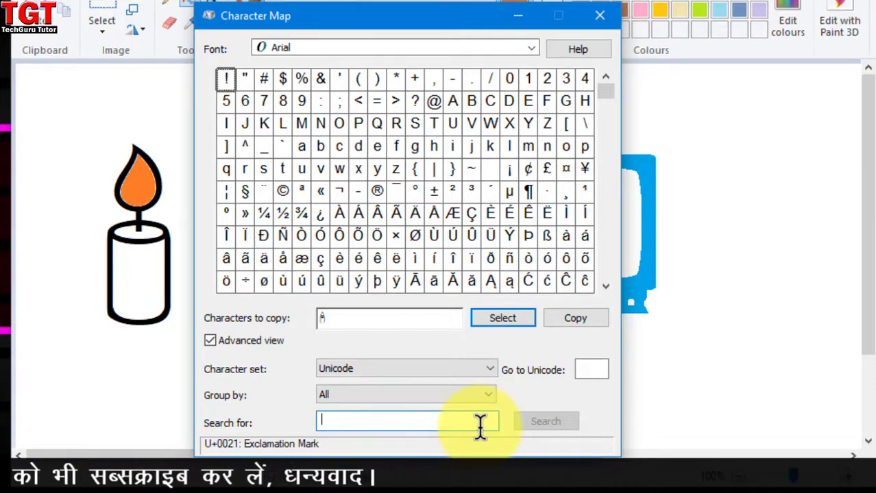
pyautogui.write('indian')
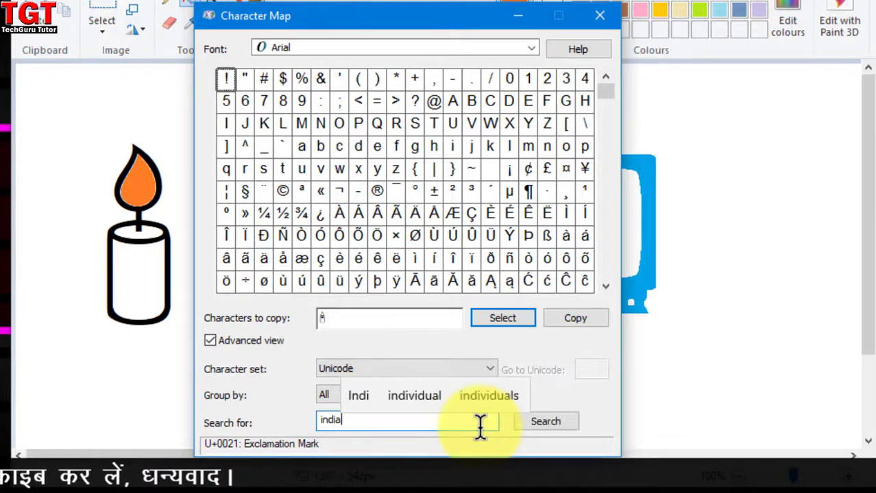
pyautogui.click(547, 422)
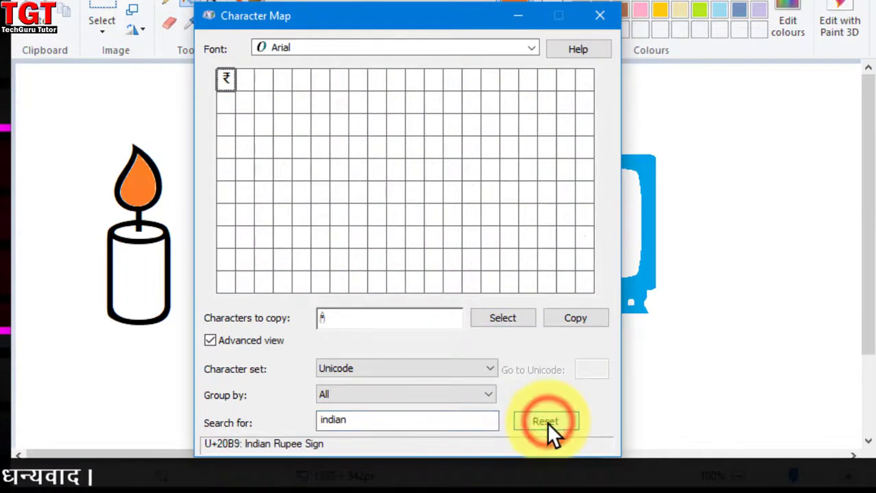
# - Add the Indian Rupee Sign to the characters to copy, remove the candle from them and copy the rupee sign
pyautogui.click(227, 79)
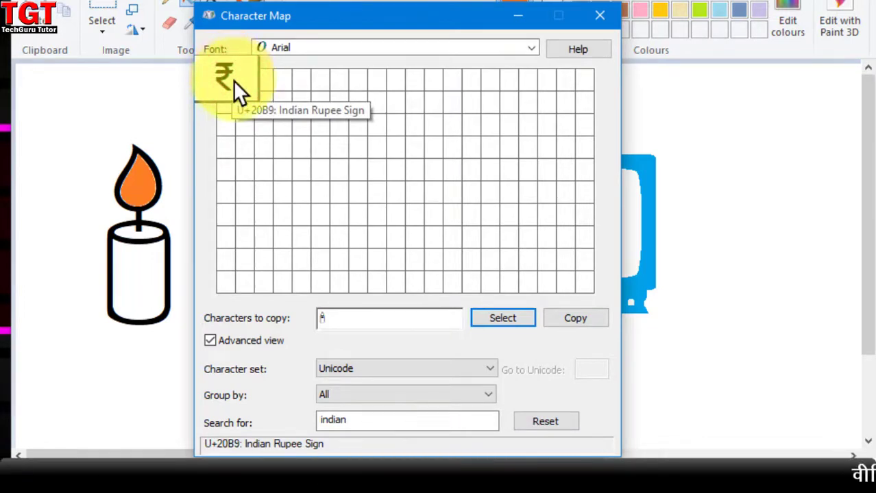
pyautogui.click(511, 316)
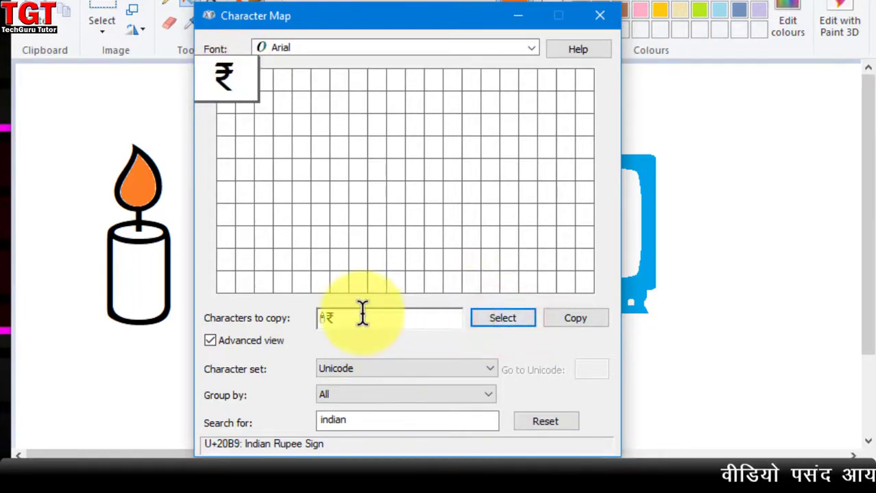
pyautogui.click(326, 317)
pyautogui.click(566, 322)
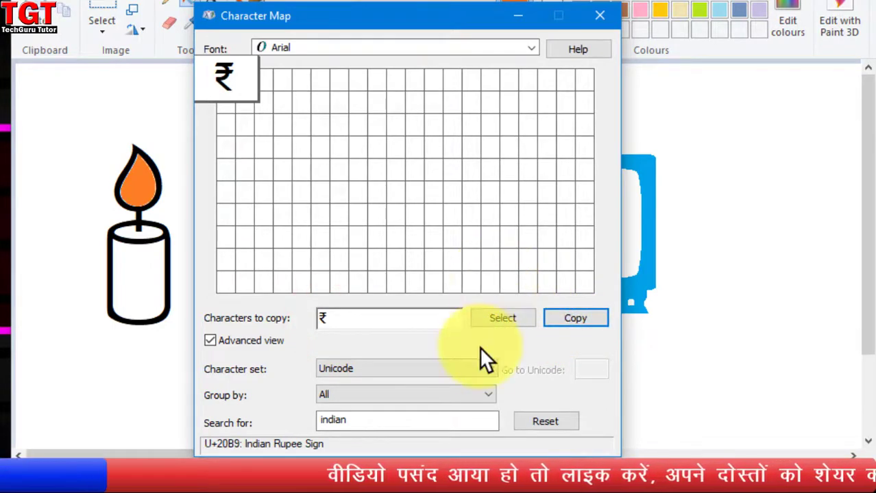
# - Switch to WordPad and replace the document's entire content with the copied rupee sign
pyautogui.moveTo(429, 489)
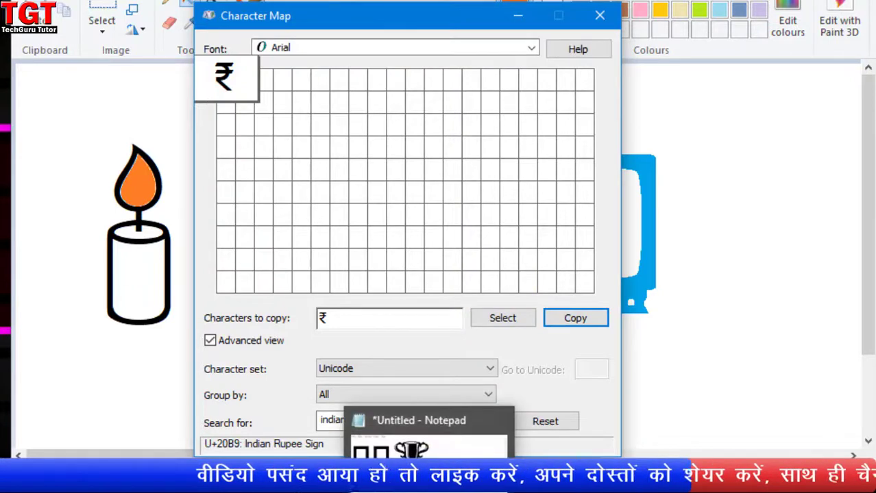
pyautogui.click(395, 483)
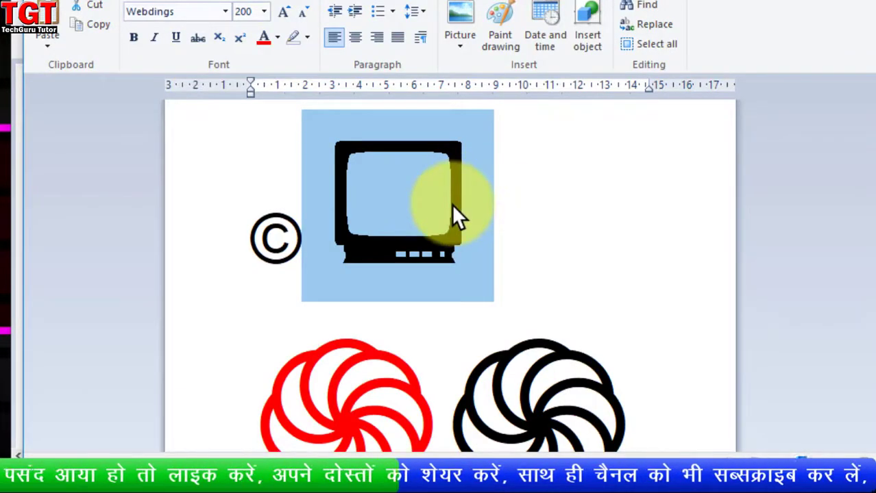
pyautogui.click(539, 232)
pyautogui.hotkey('ctrl', 'a')
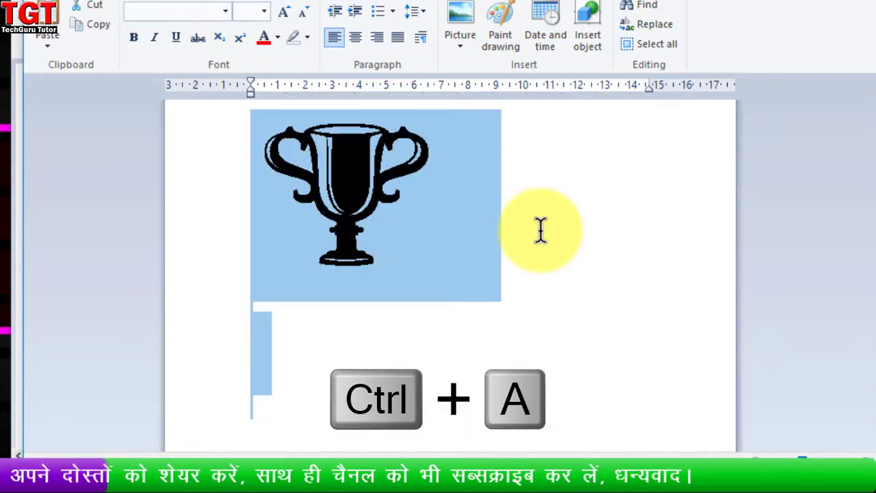
pyautogui.hotkey('ctrl', 'v')
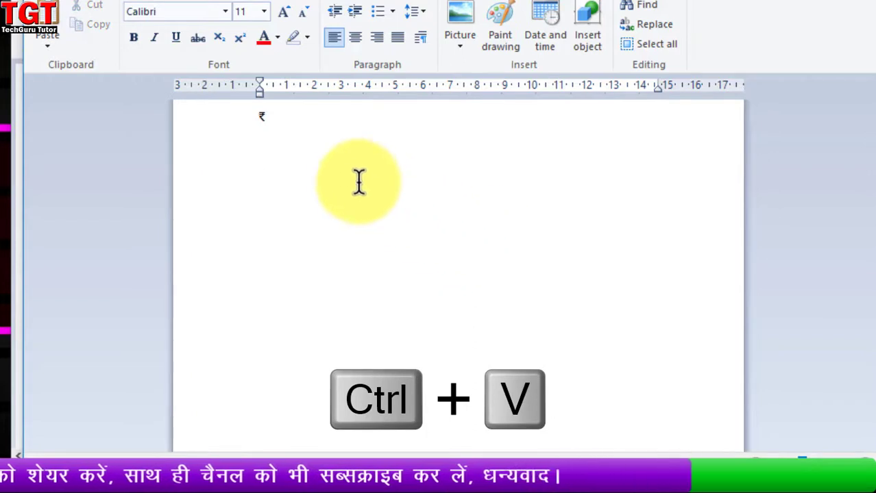
# - Set the pasted rupee sign's font size to 100
pyautogui.click(253, 121)
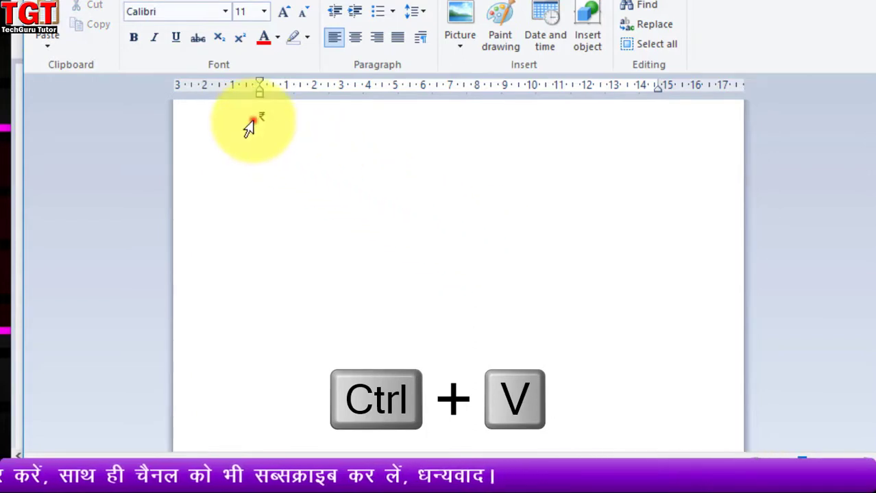
pyautogui.click(243, 13)
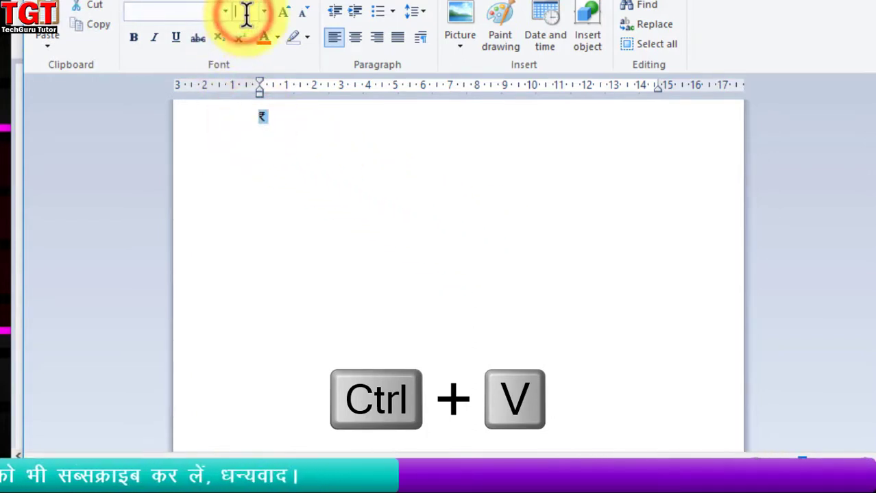
pyautogui.write('100')
pyautogui.press('Return')
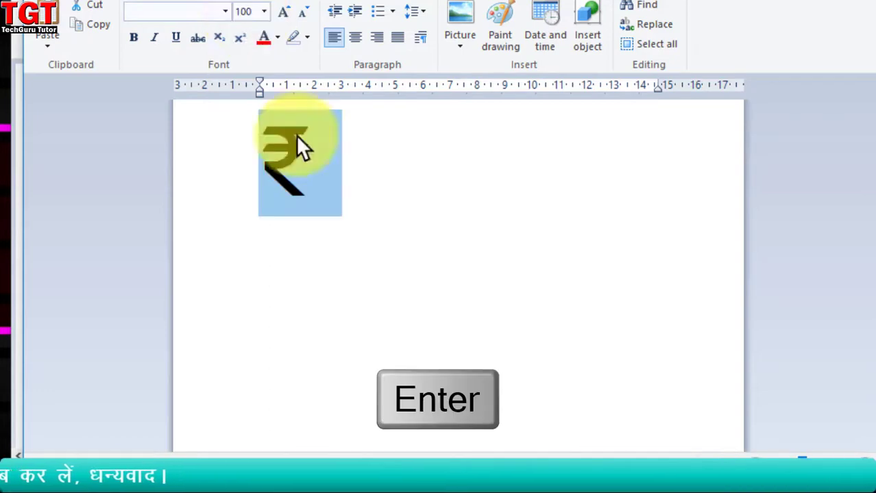
pyautogui.click(349, 164)
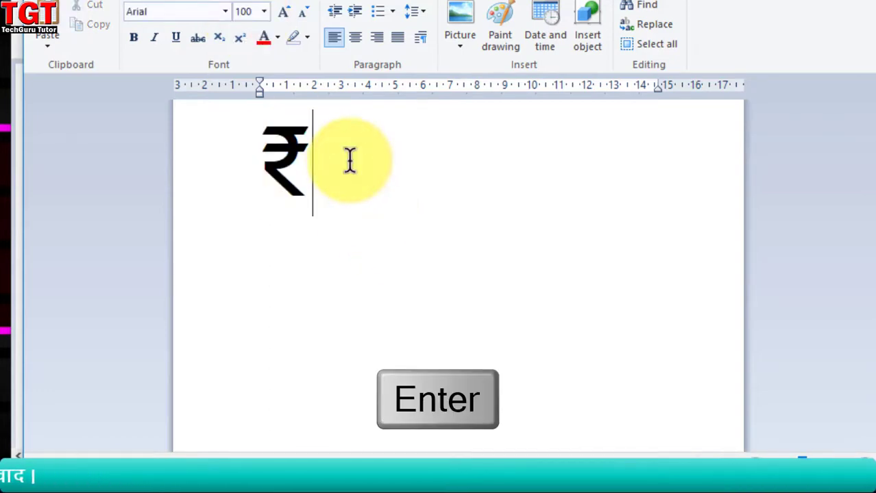
# - Return to Character Map, reset the previous search and search for "beta"
pyautogui.click(365, 492)
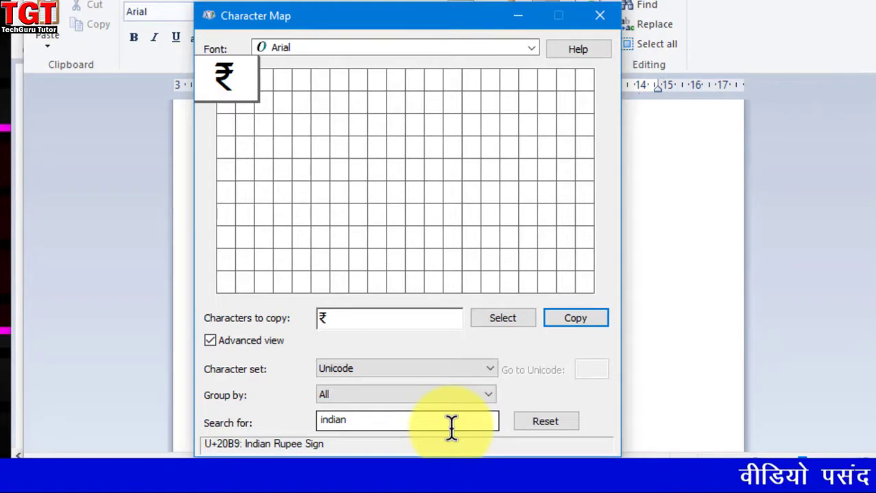
pyautogui.click(542, 425)
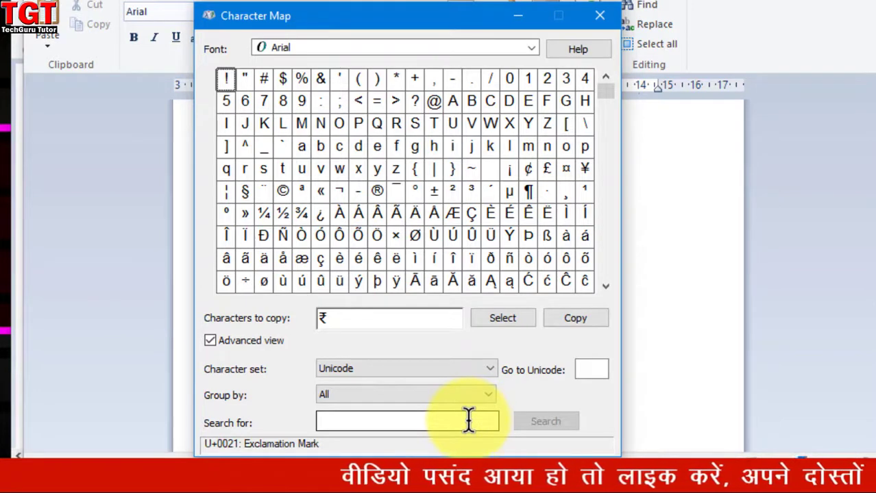
pyautogui.click(468, 420)
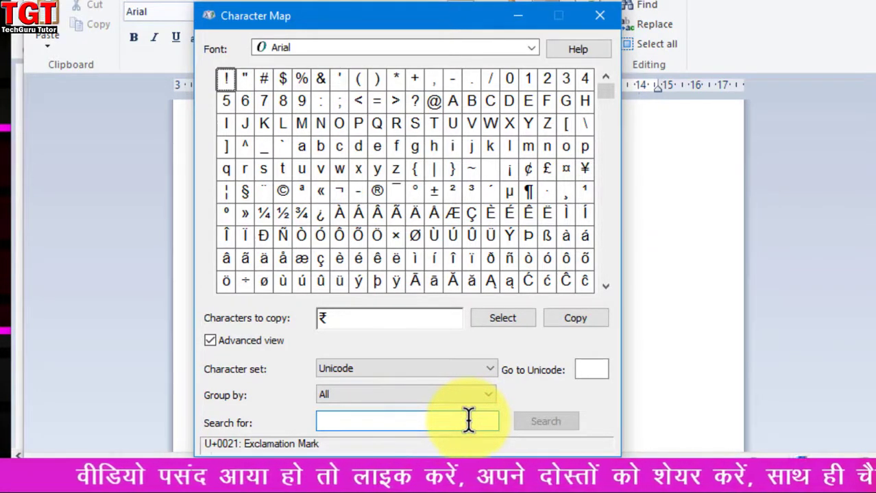
pyautogui.write('beta')
pyautogui.press('Return')
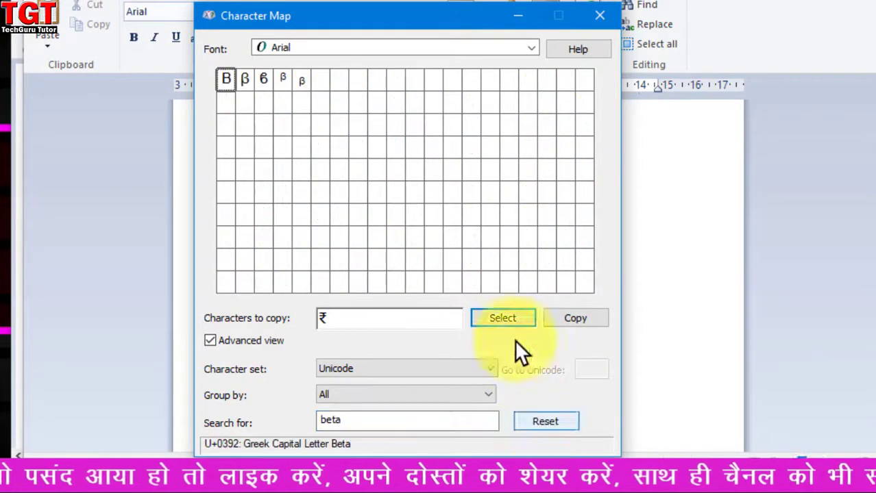
# - Compare enlarged previews of the found beta characters, including the Greek Capital Letter Beta and the Modifier Letter Small Beta
pyautogui.click(245, 79)
pyautogui.click(281, 80)
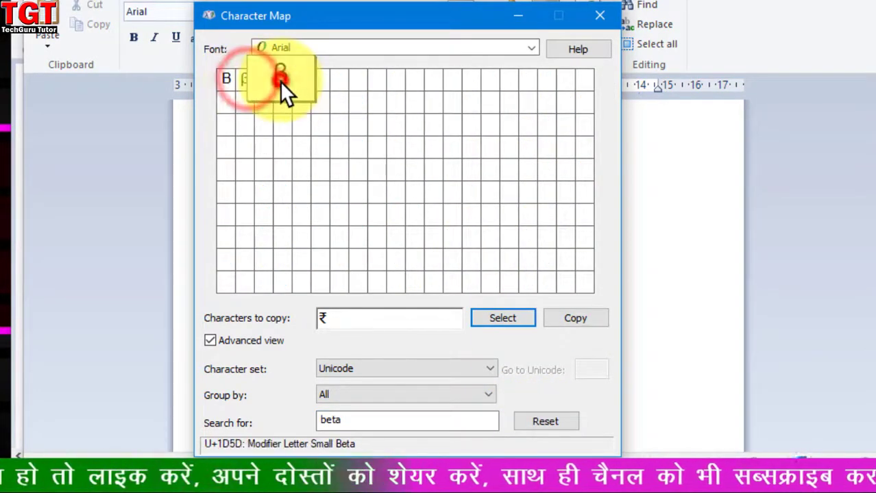
pyautogui.click(231, 82)
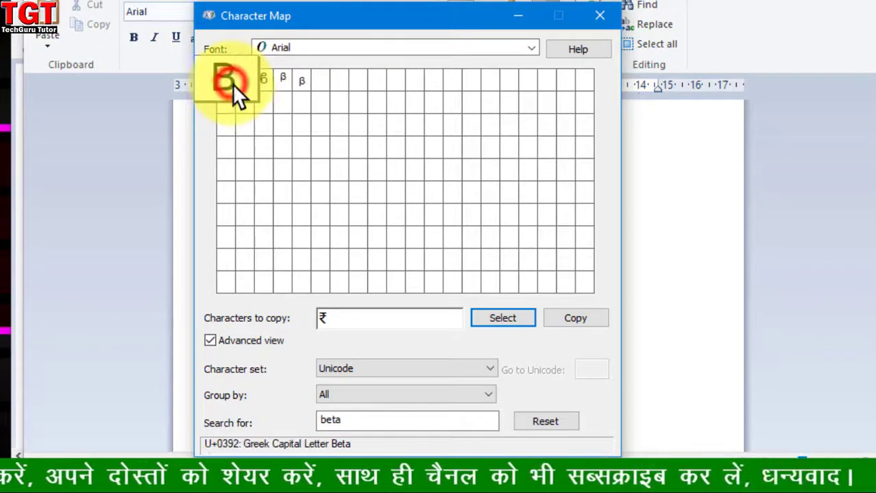
pyautogui.click(279, 80)
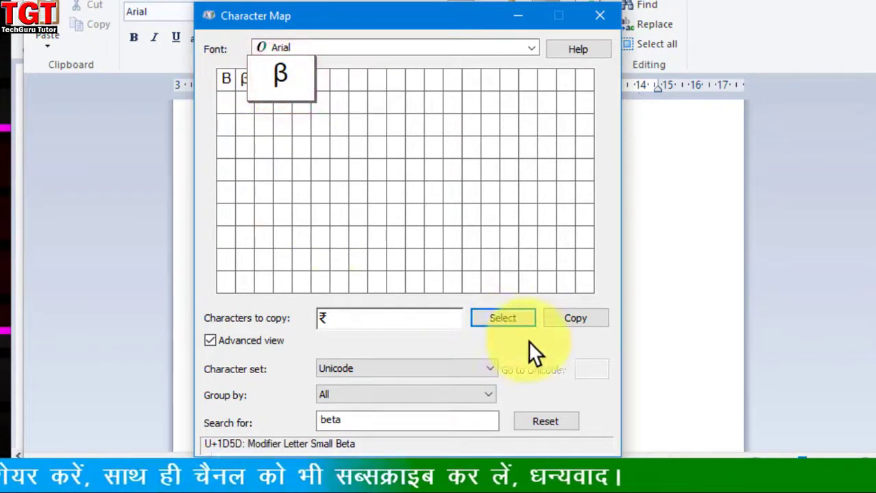
# - Add the Modifier Letter Small Beta to the characters to copy, copy them, and paste them after the rupee sign in WordPad
pyautogui.click(513, 317)
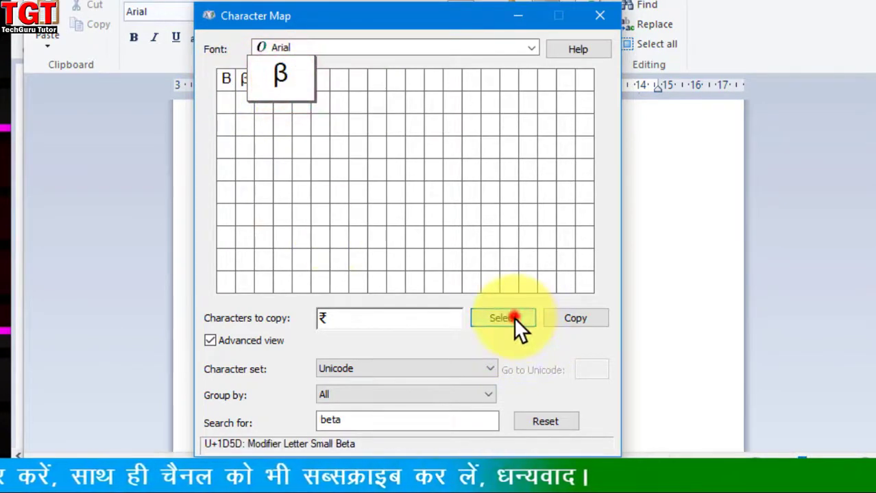
pyautogui.click(574, 320)
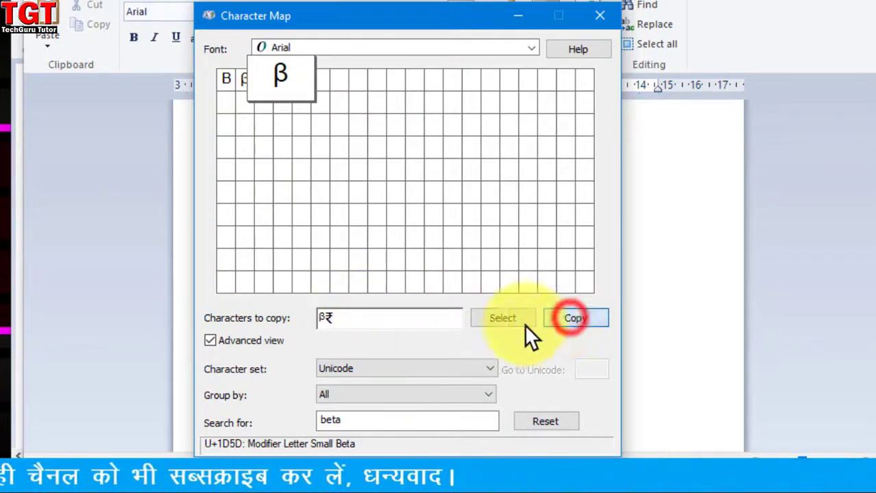
pyautogui.click(676, 281)
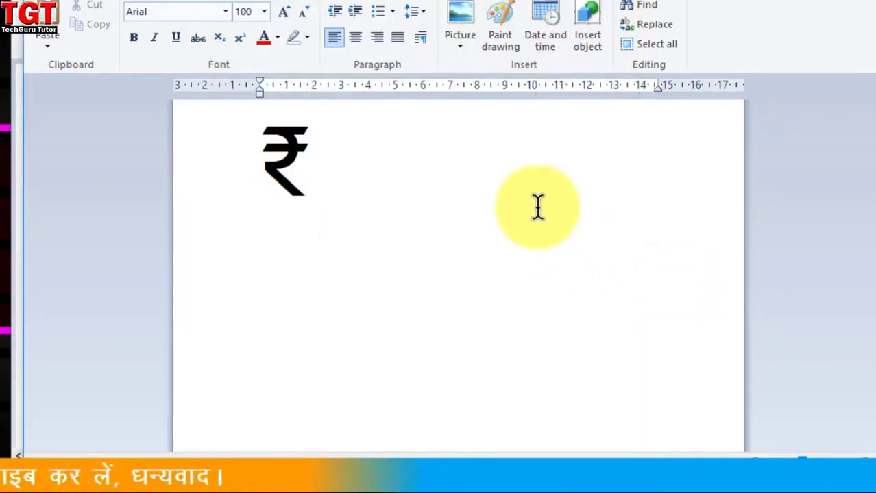
pyautogui.rightClick(314, 187)
pyautogui.click(364, 235)
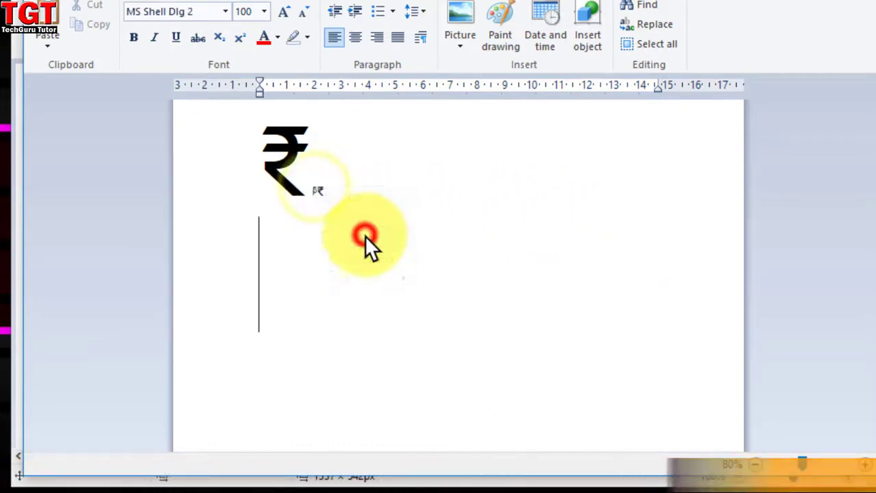
# - Set the font size of the pasted beta and rupee characters to 100, along with the rest of the line
pyautogui.moveTo(312, 201); pyautogui.dragTo(332, 199)
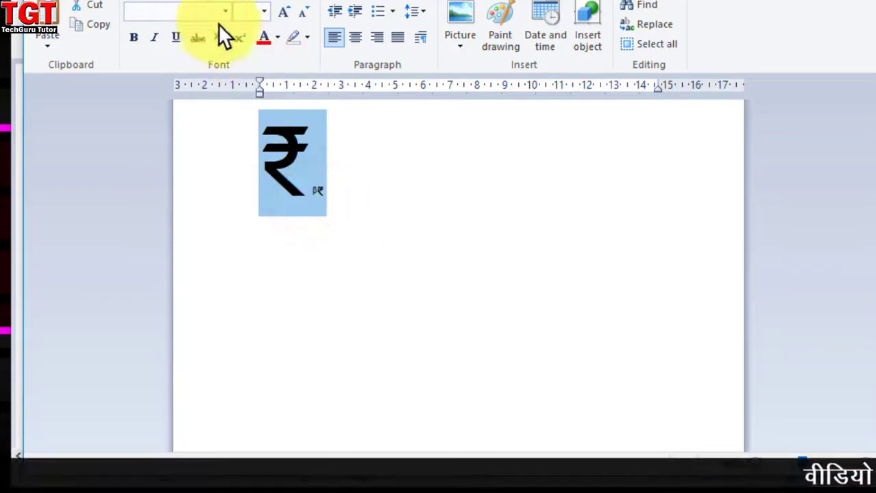
pyautogui.write('100')
pyautogui.press('Return')
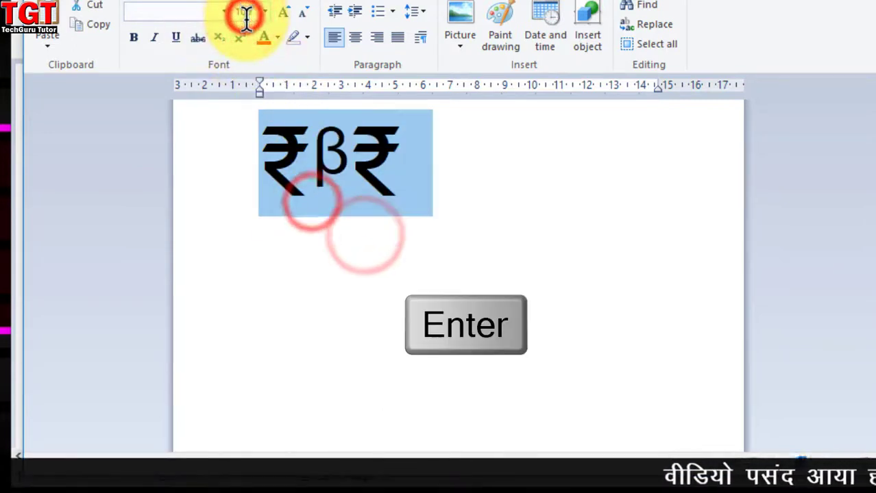
pyautogui.click(319, 147)
pyautogui.moveTo(323, 147); pyautogui.dragTo(364, 209)
pyautogui.click(361, 208)
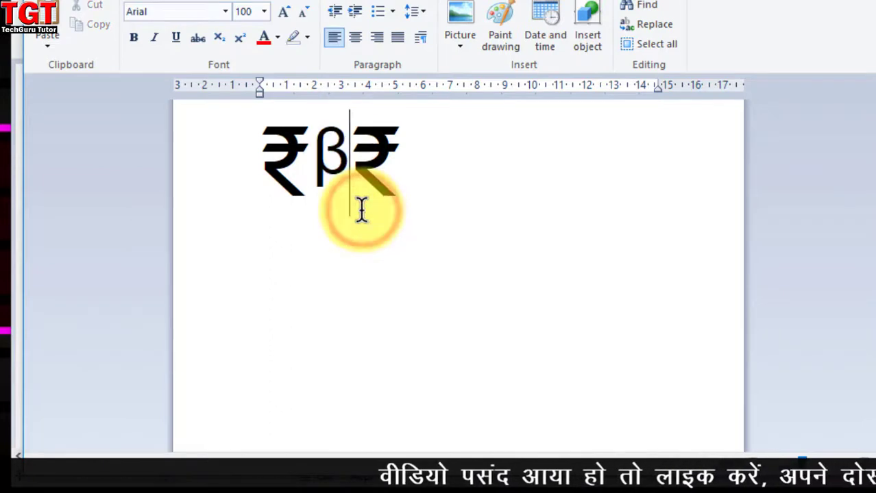
# - Return to Character Map and reset the beta search to show the full Arial character set
pyautogui.hotkey('alt', 'Tab')
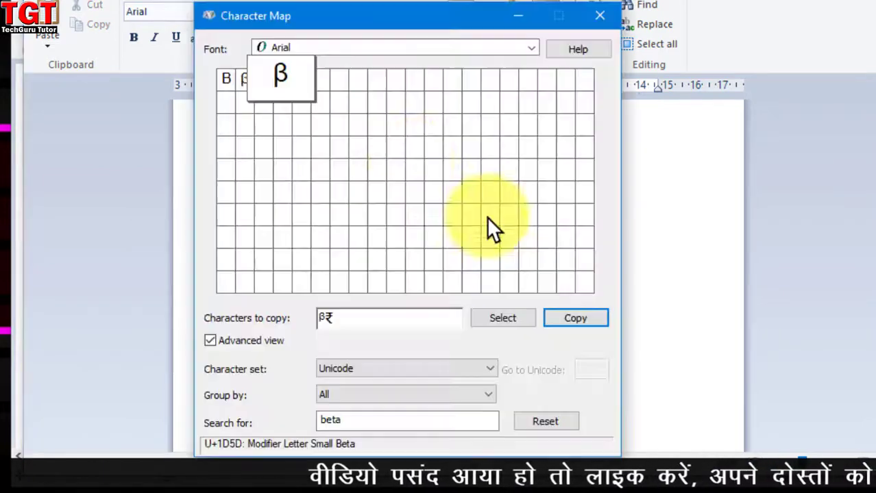
pyautogui.click(555, 423)
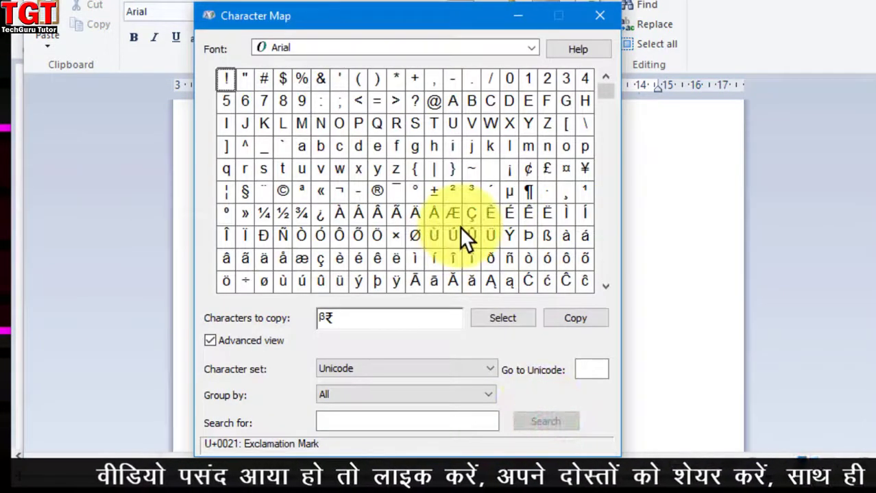